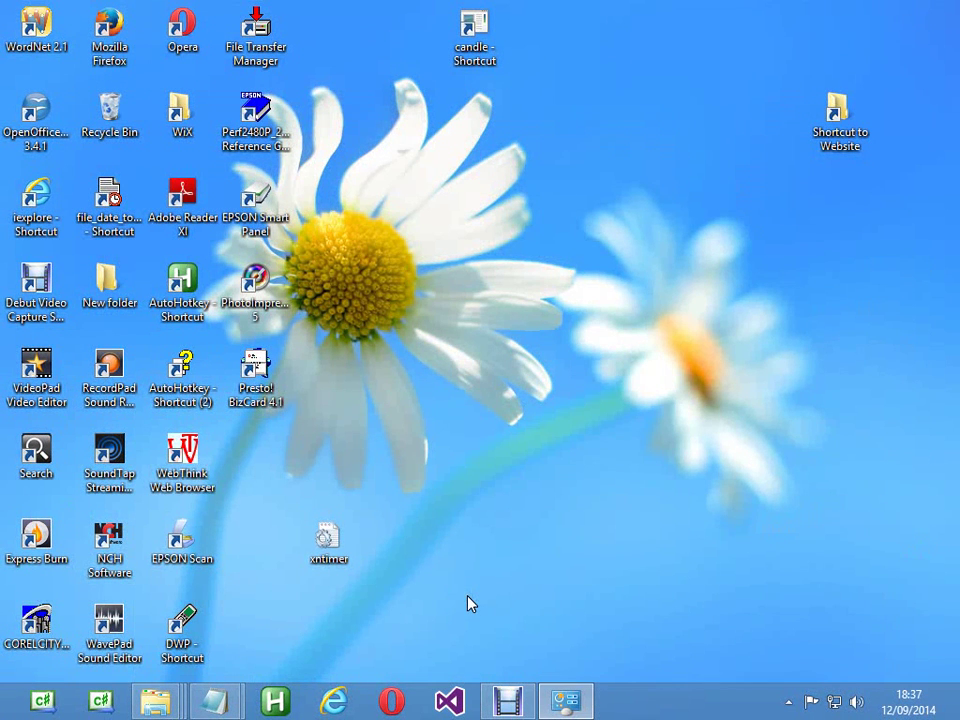
Launch WebThink and query the web for "apache indian children hunting deer" with 10 documents
double_click(175, 460)
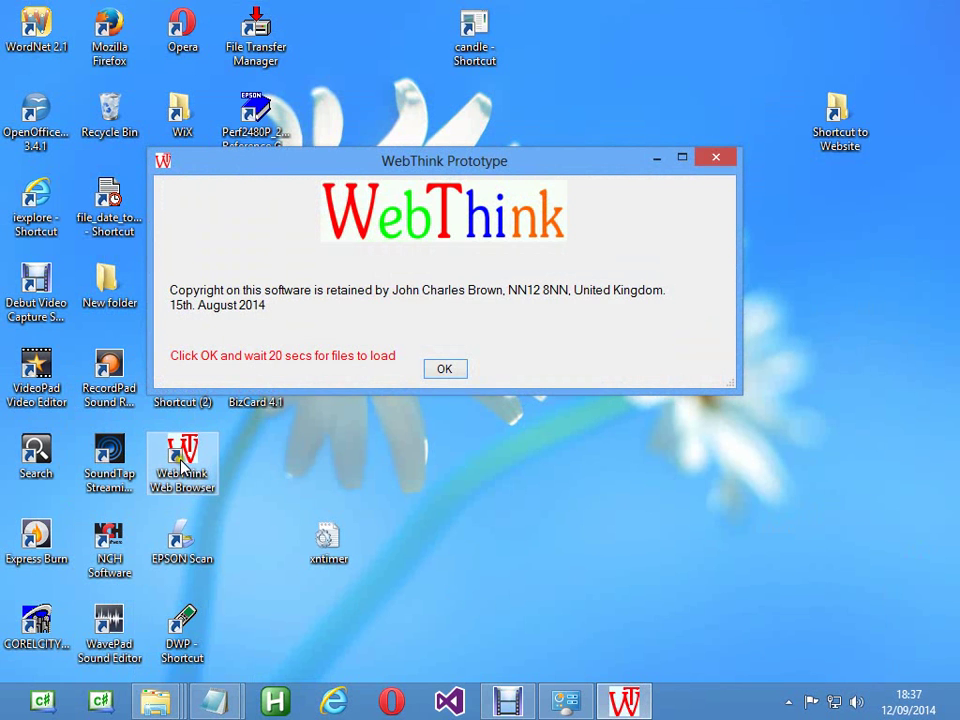
click(452, 369)
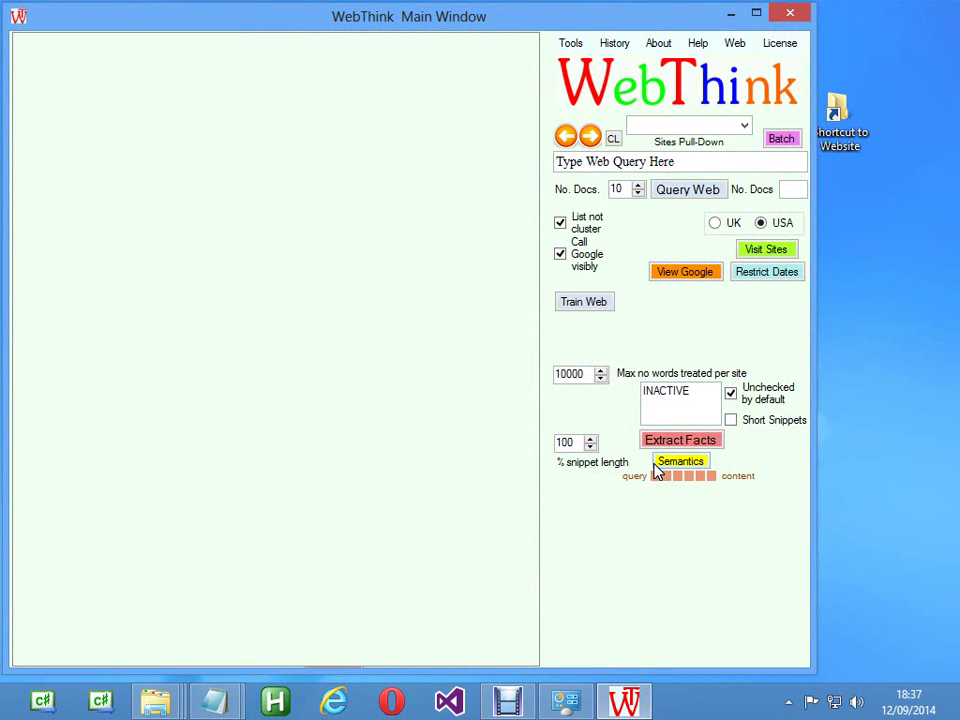
click(575, 161)
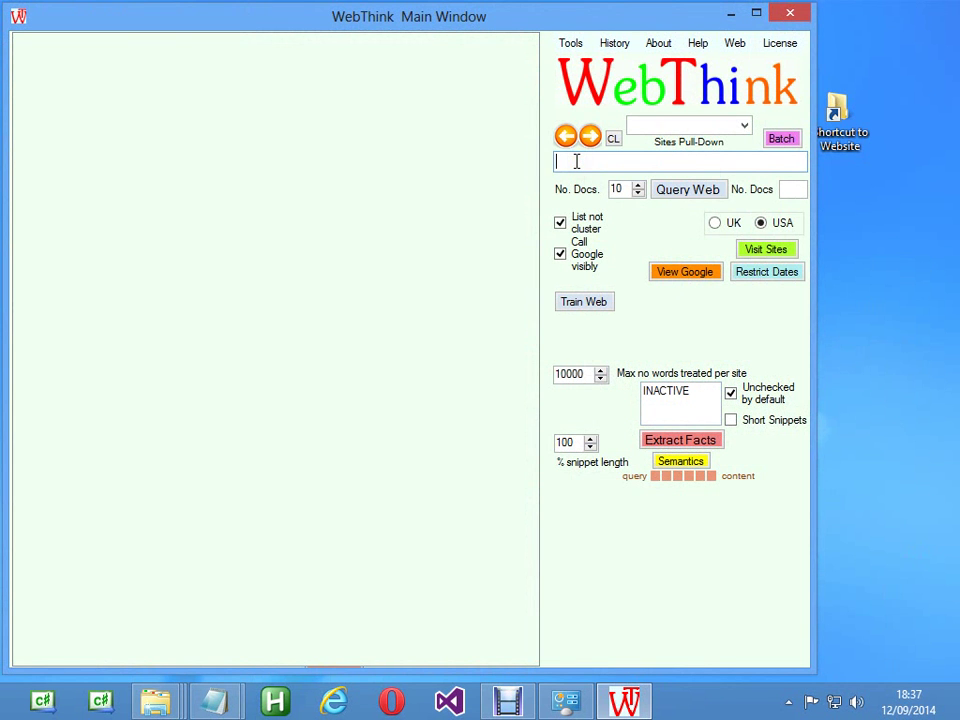
text(apache indian child)
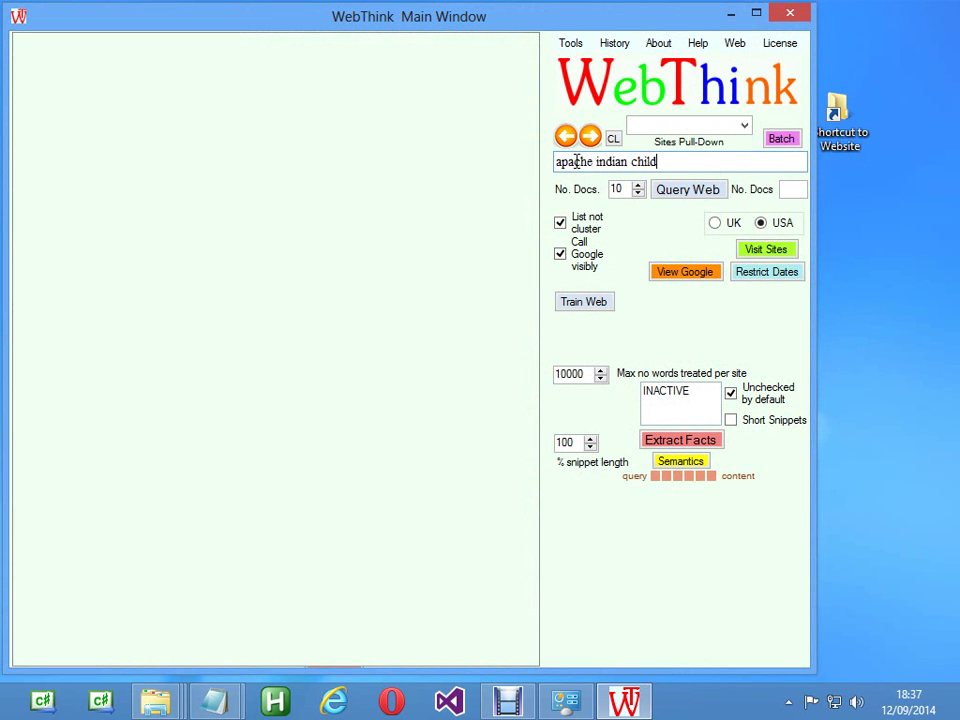
text(ren hunting deer)
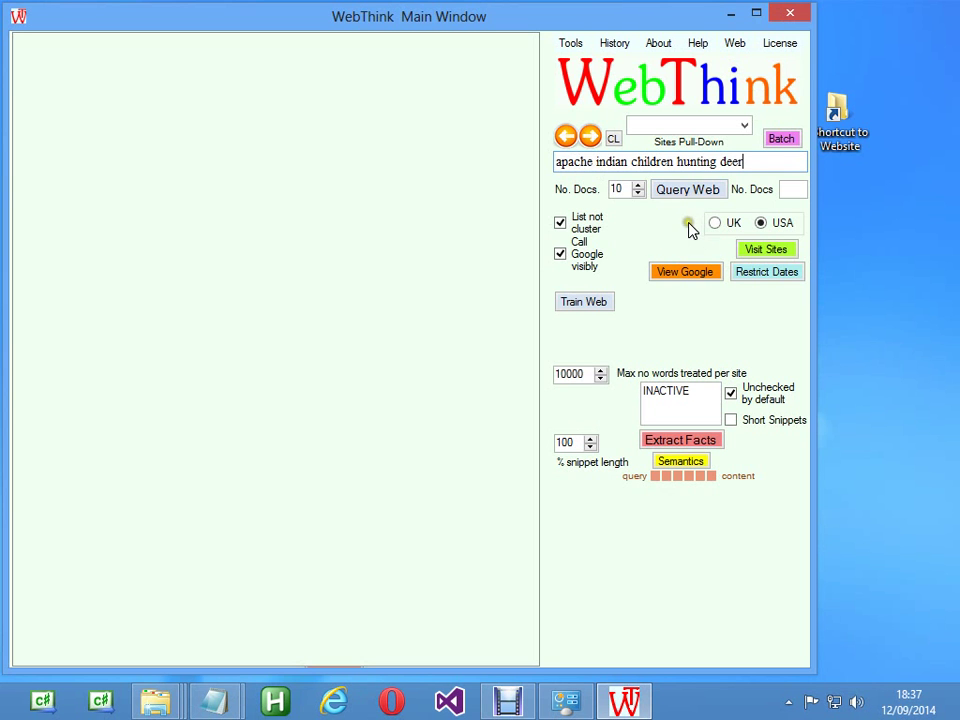
click(682, 193)
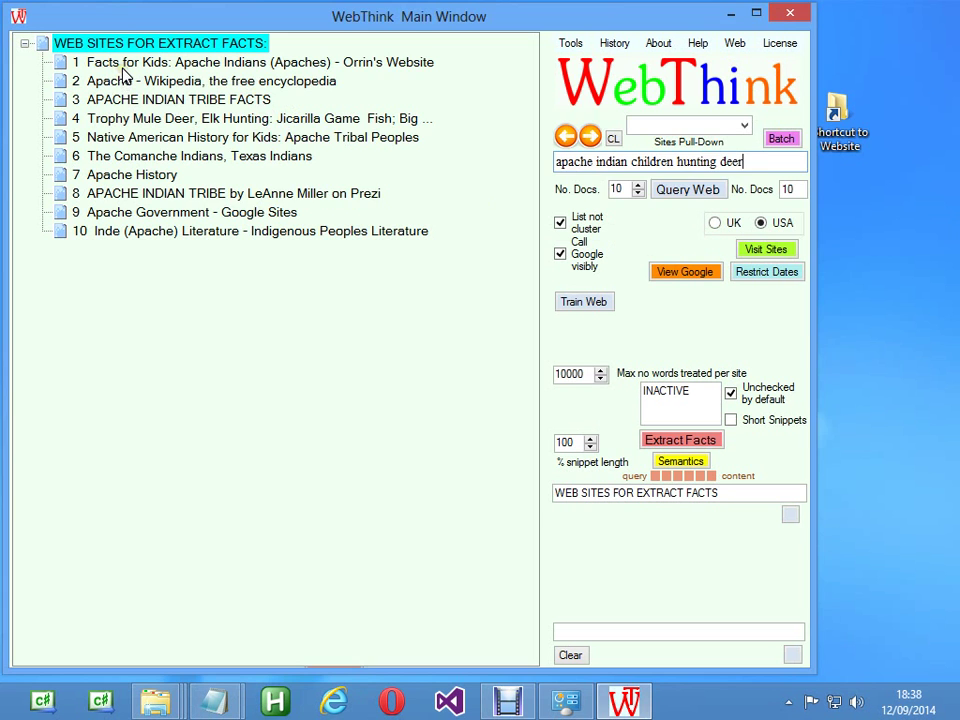
Preview the listed sites, view the "Native American History for Kids: Apache Tribal Peoples" page maximized, and close it
mouse_move(123, 74)
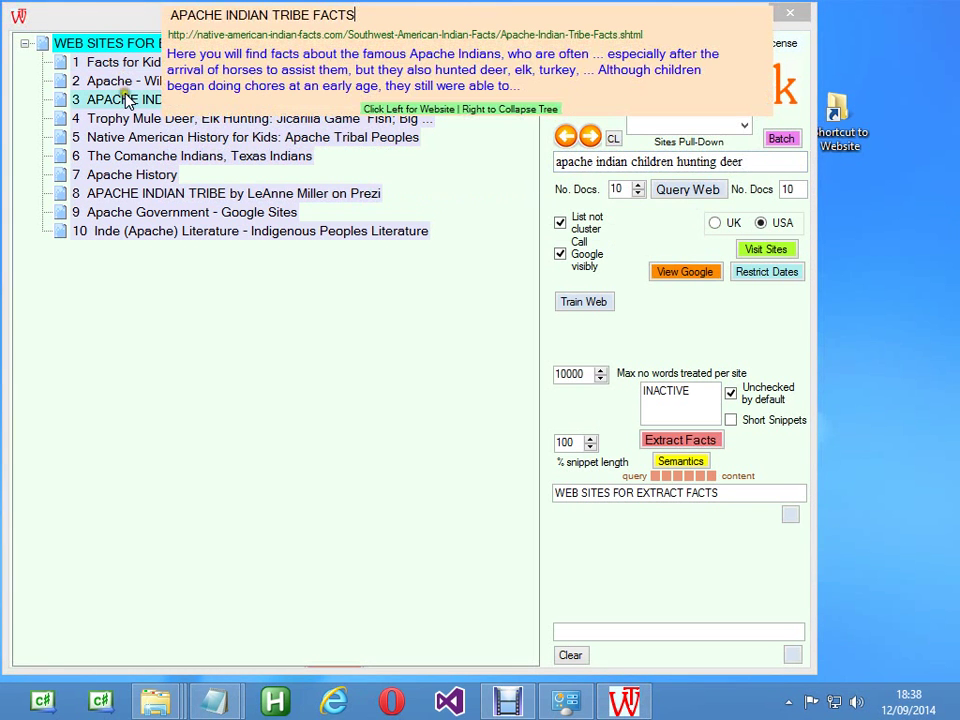
mouse_move(133, 139)
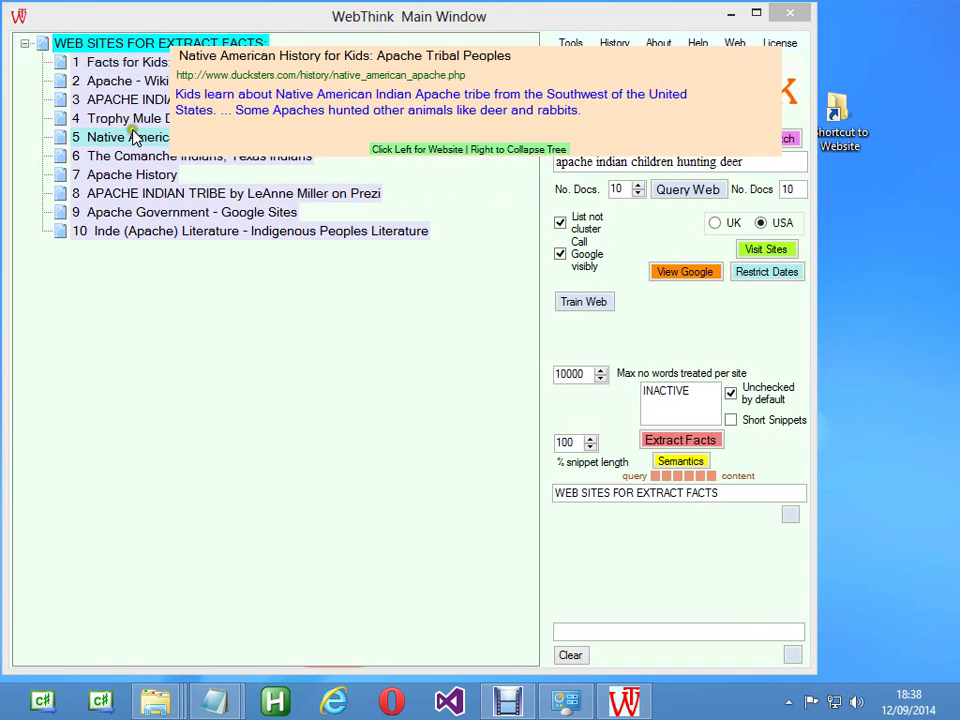
click(133, 139)
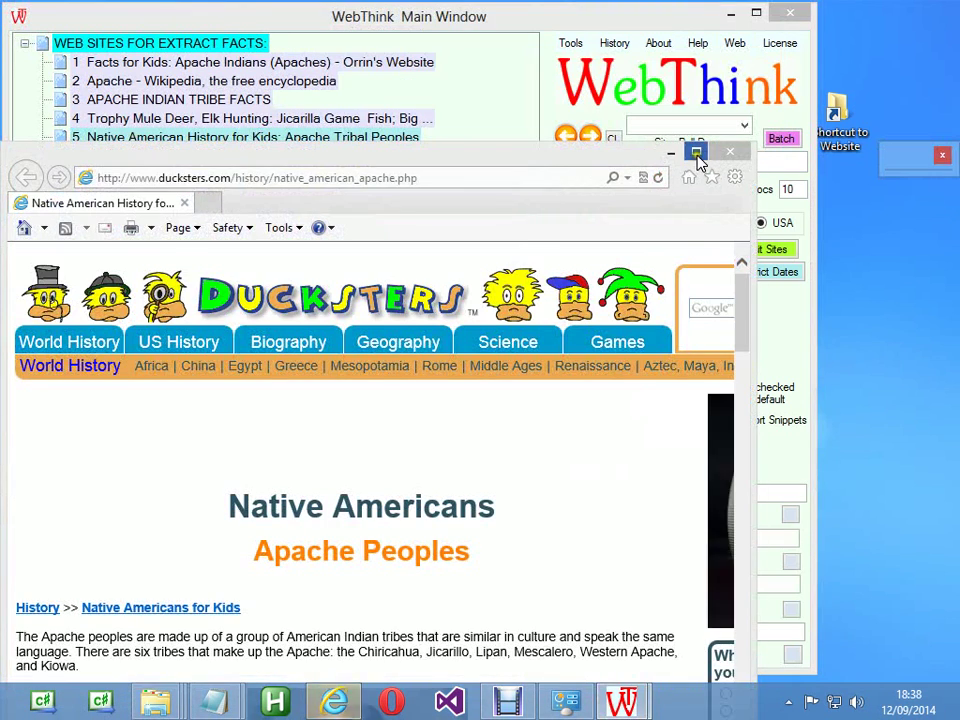
click(696, 152)
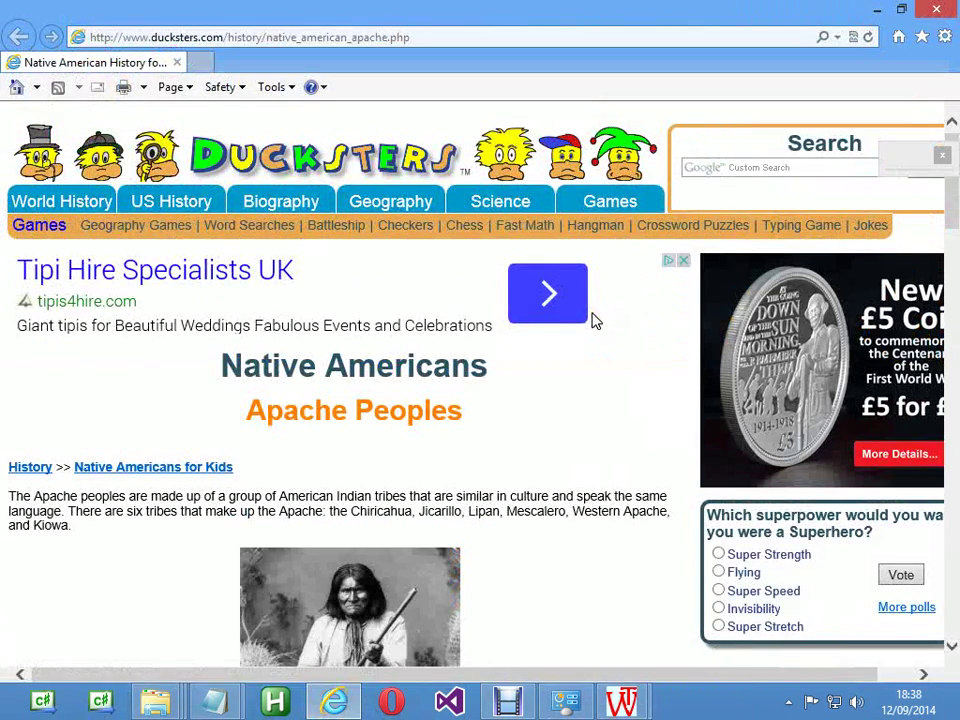
click(936, 9)
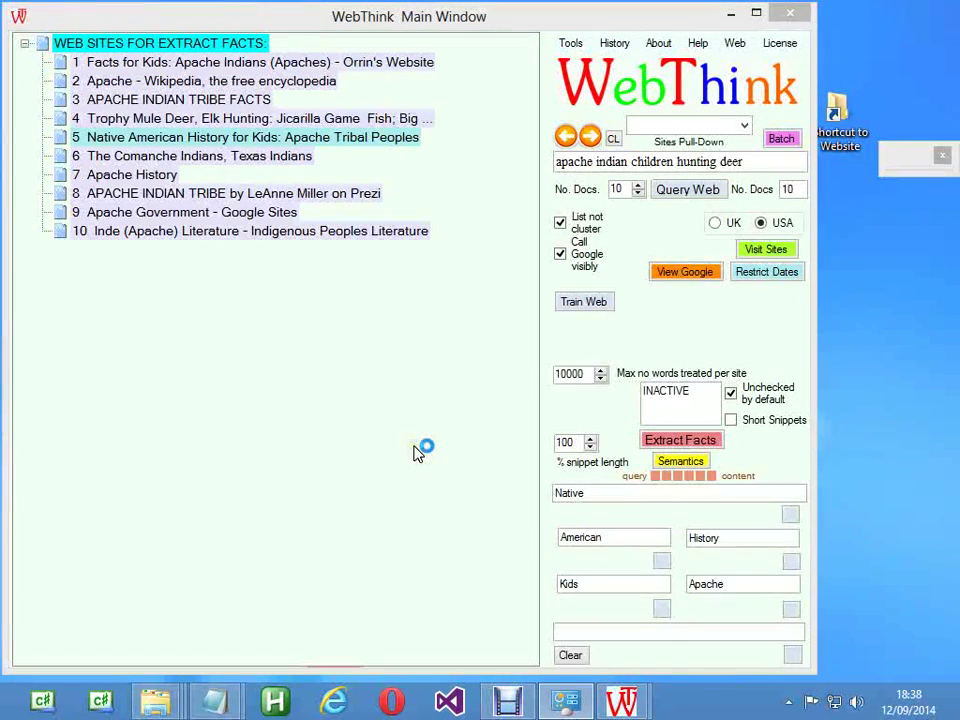
Extract facts from the listed sites and bring up the snippets of the "Facts for Kids" Apache site
click(679, 445)
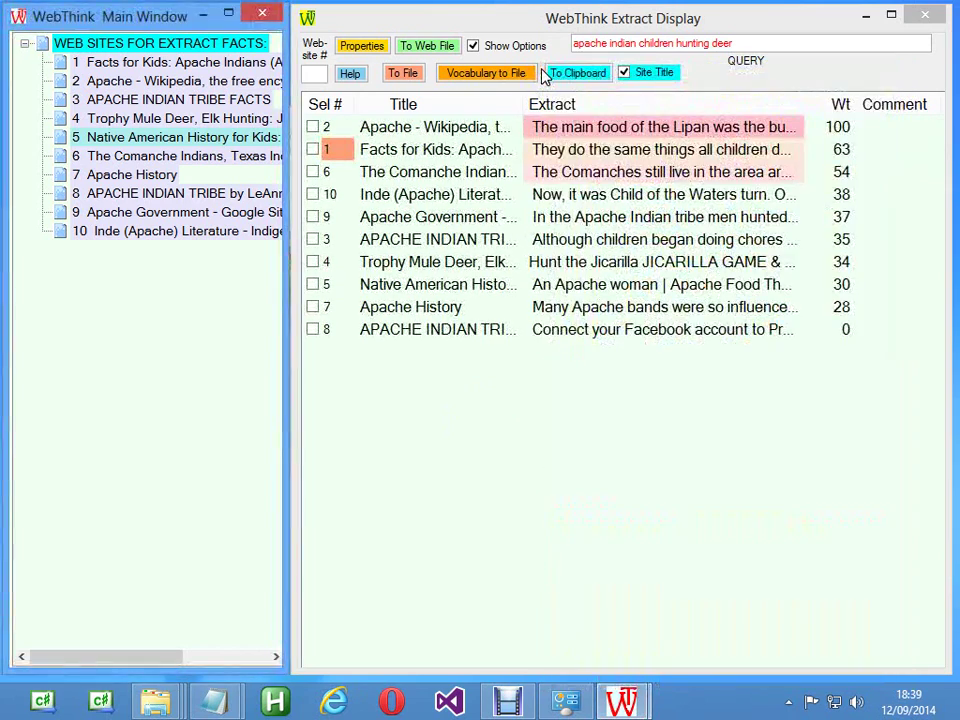
mouse_move(545, 128)
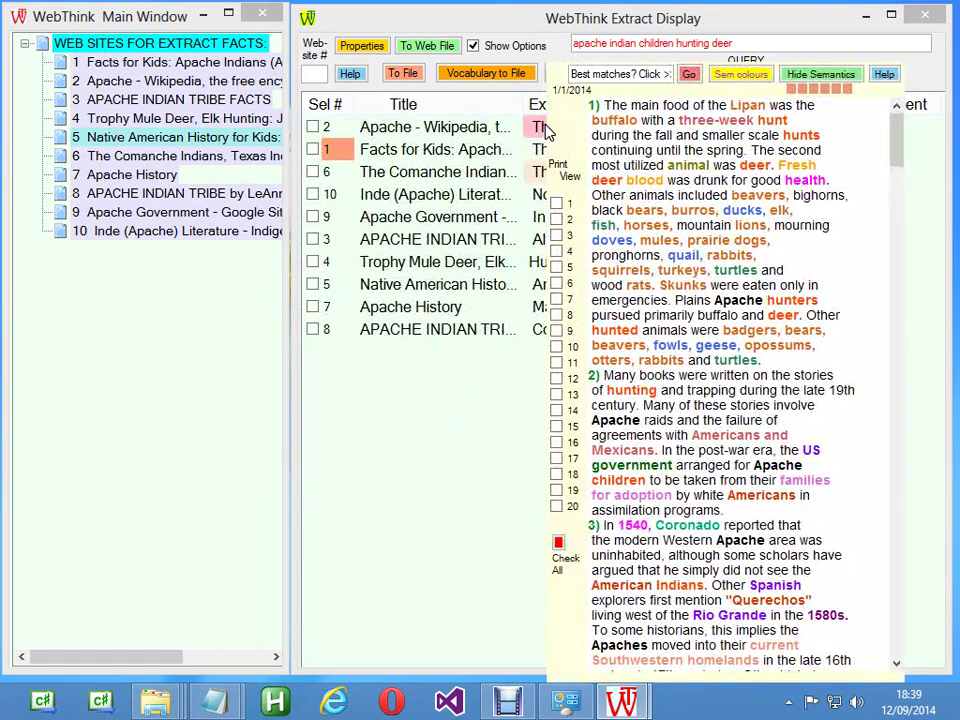
mouse_move(543, 155)
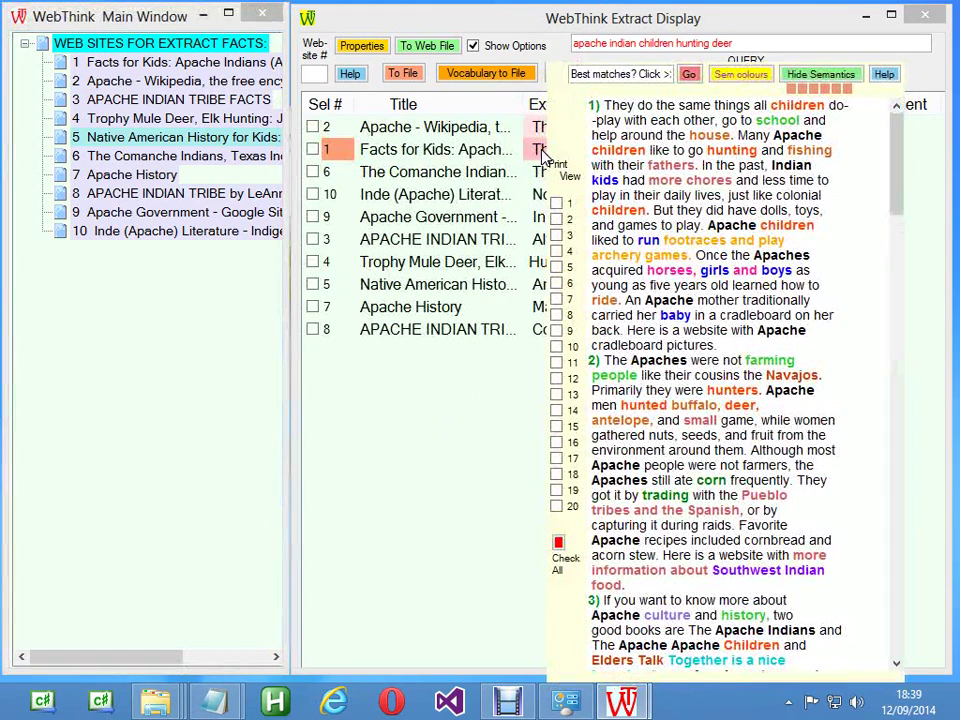
Examine the semantic relations of the coloured words in snippet 1 of the "Facts for Kids" extract, including fishing and footraces
drag(826, 120, 630, 148)
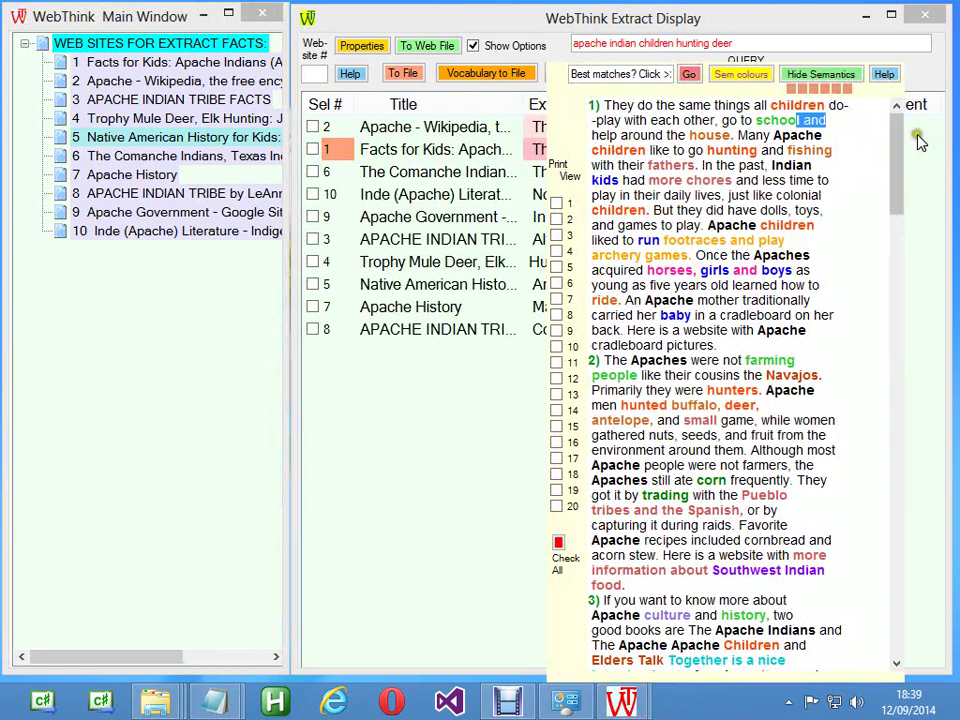
scroll(893, 140, down, 1)
drag(893, 140, 900, 66)
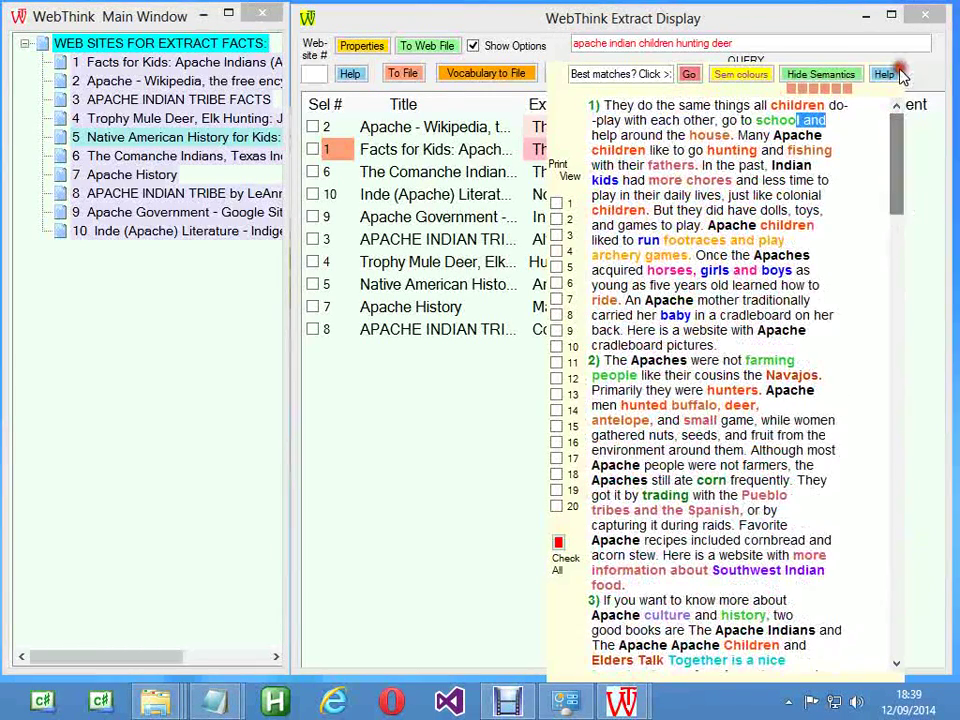
mouse_move(780, 170)
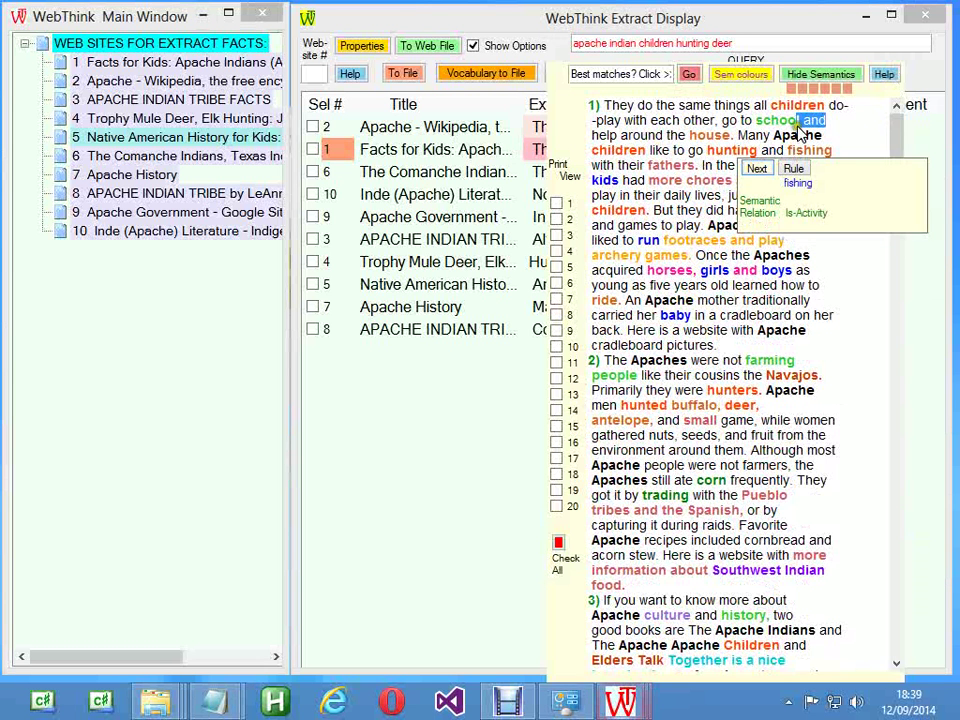
mouse_move(770, 122)
mouse_move(628, 152)
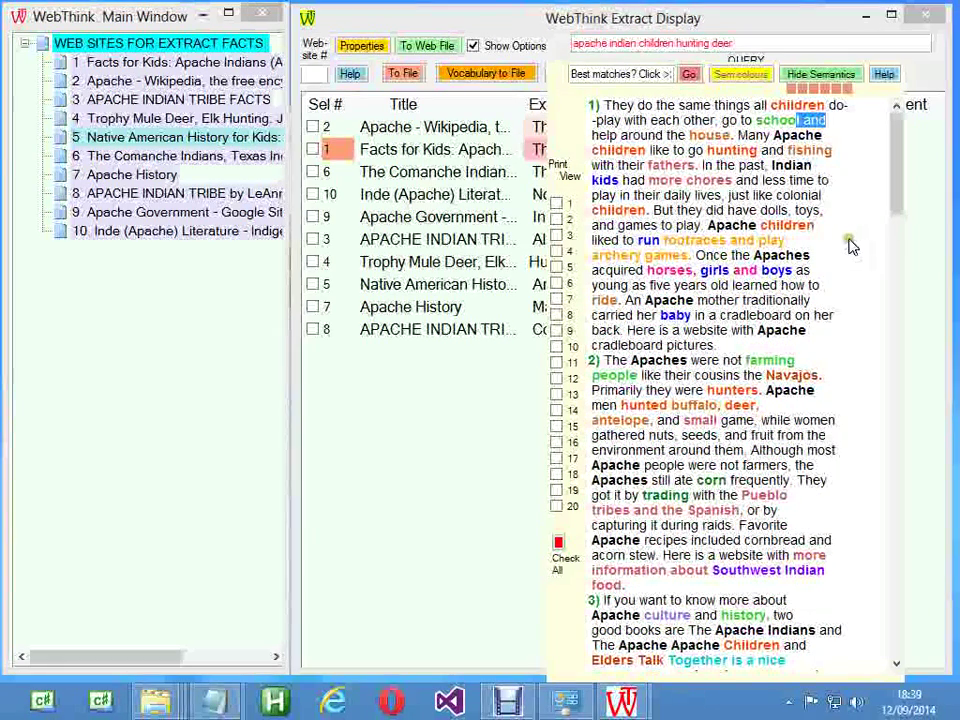
mouse_move(690, 248)
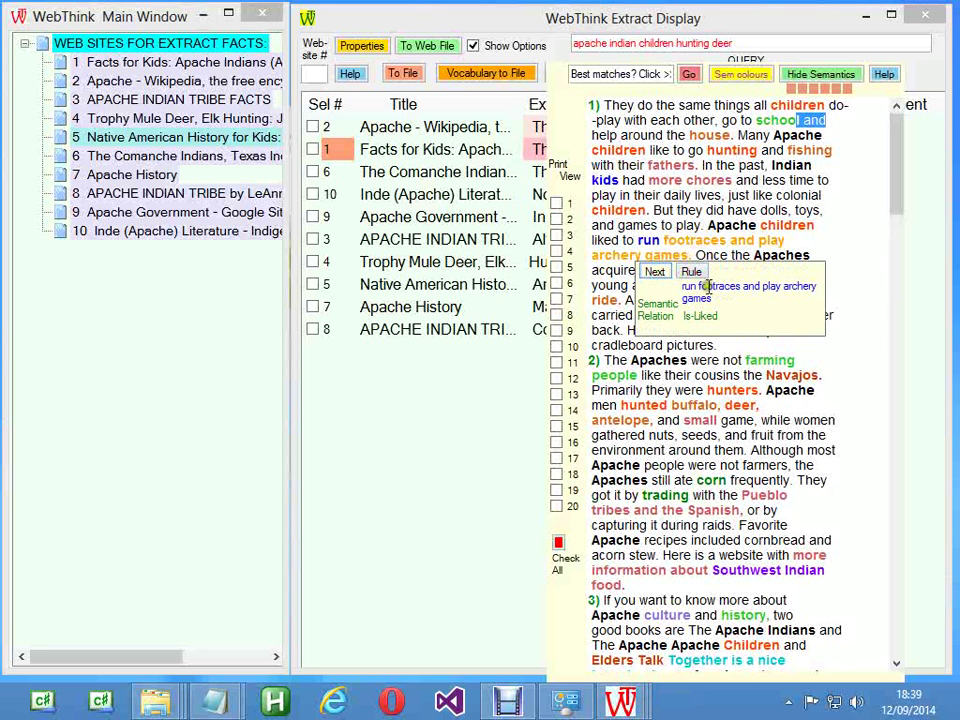
mouse_move(635, 247)
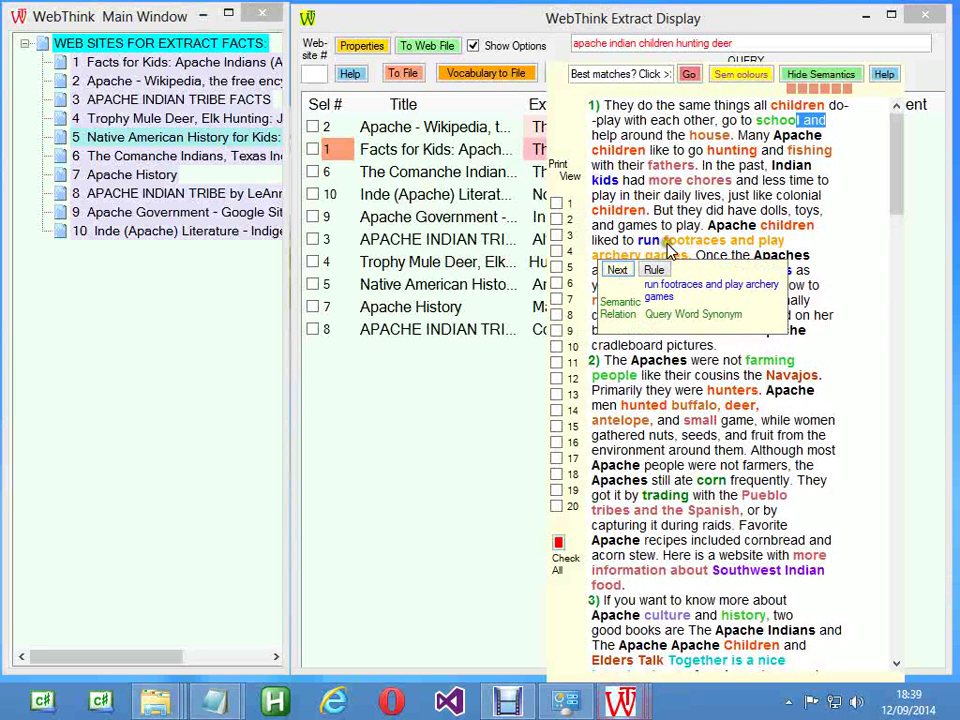
mouse_move(797, 235)
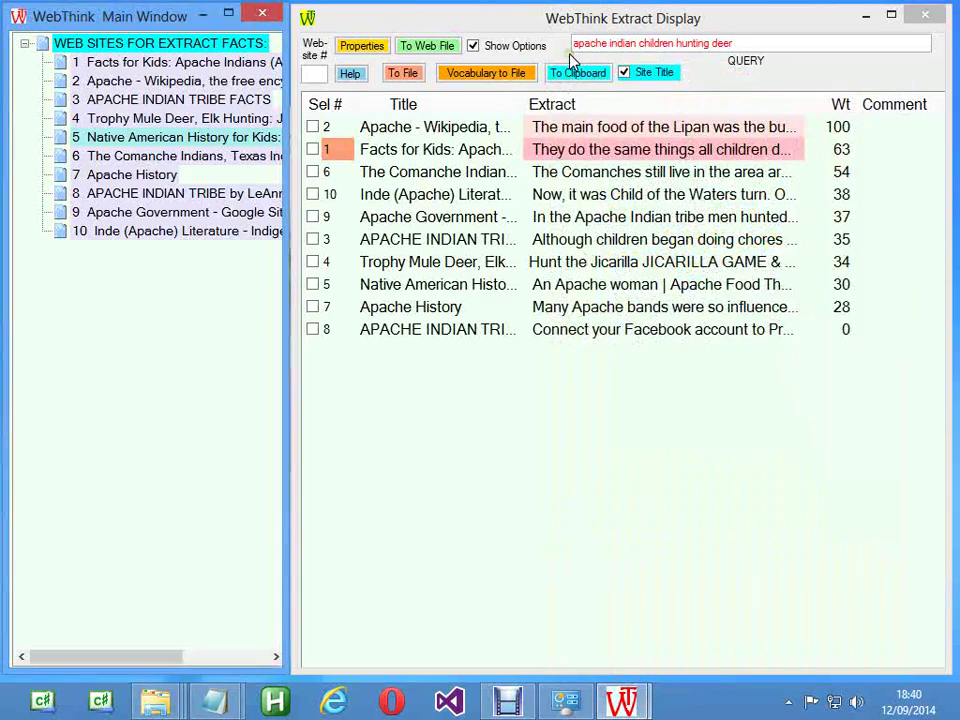
Mark snippets 1 and 2 of the "Facts for Kids" extract for output
mouse_move(541, 150)
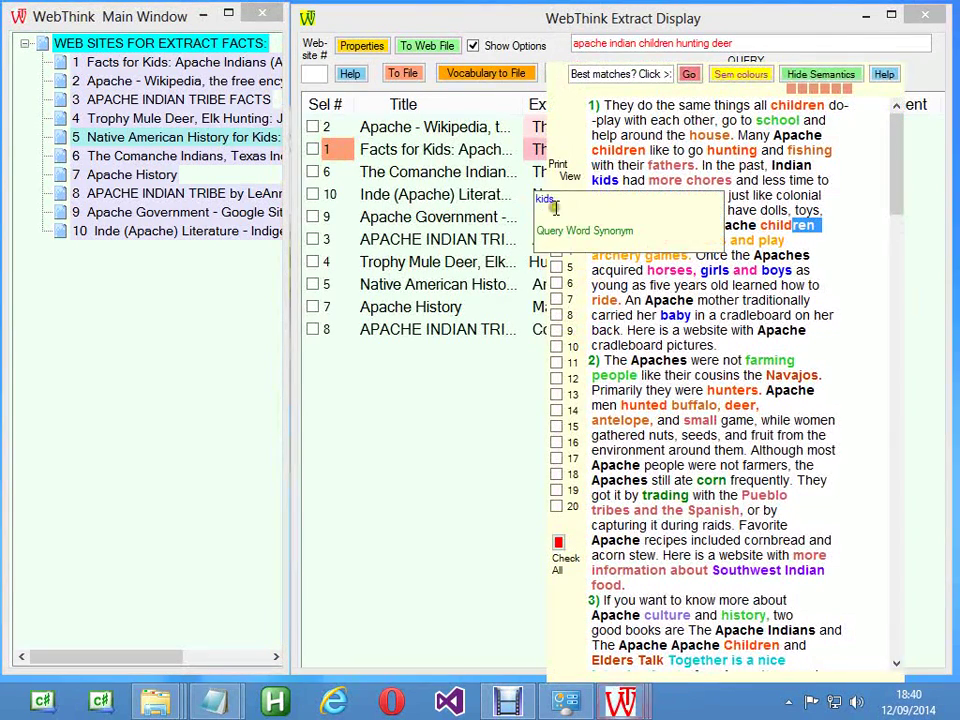
click(558, 204)
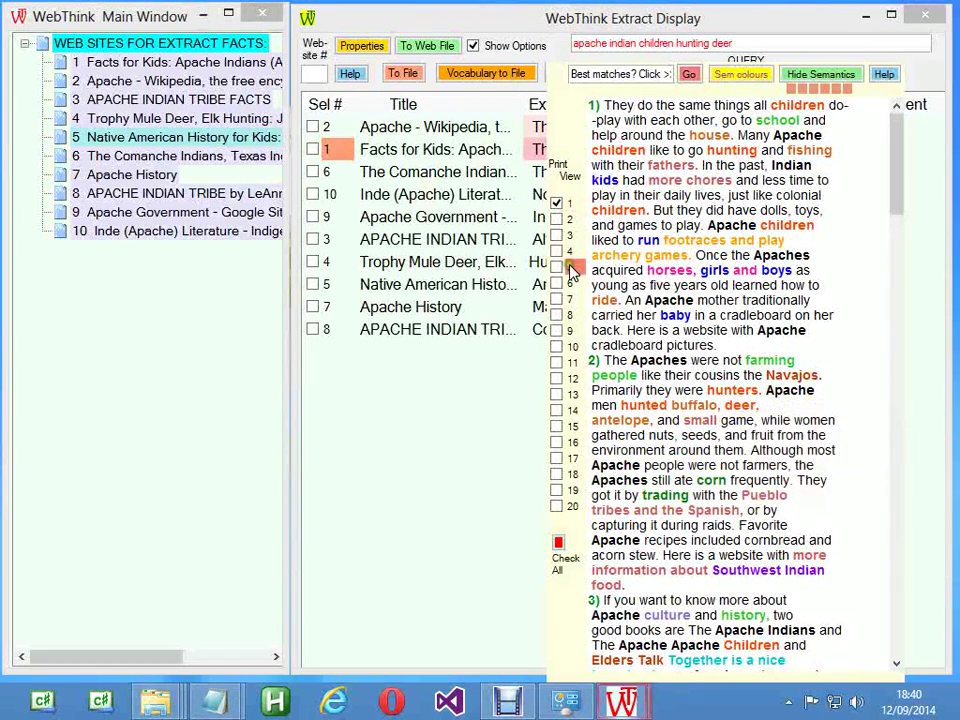
click(556, 219)
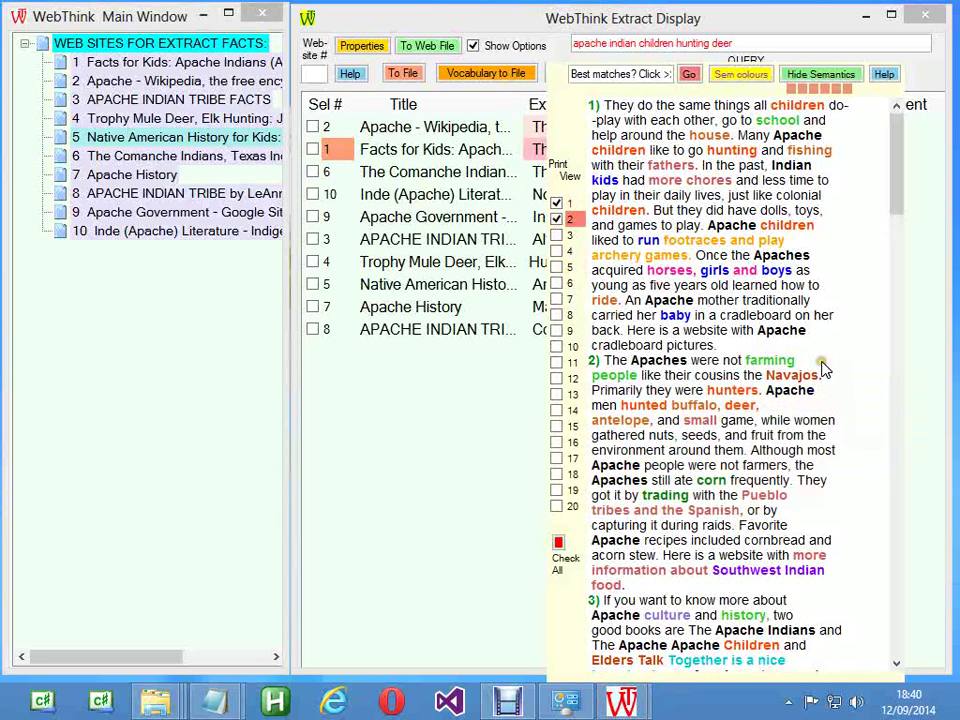
Read through the further snippets of the "Facts for Kids" extract and inspect the semantic relations of their coloured words
scroll(834, 277, down, 1)
scroll(834, 277, down, 8)
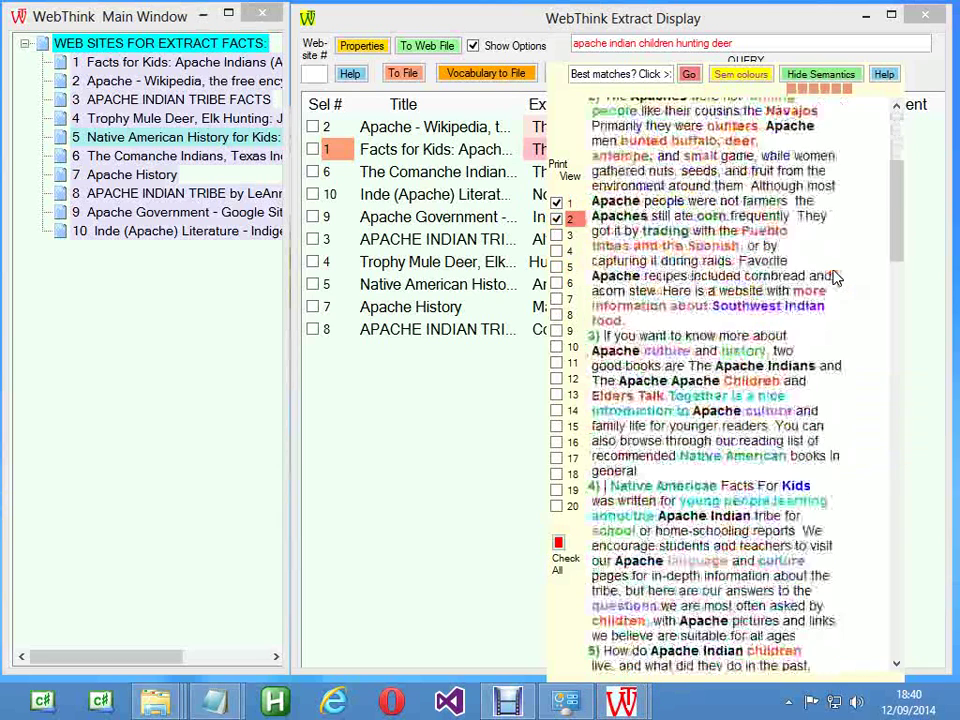
mouse_move(720, 212)
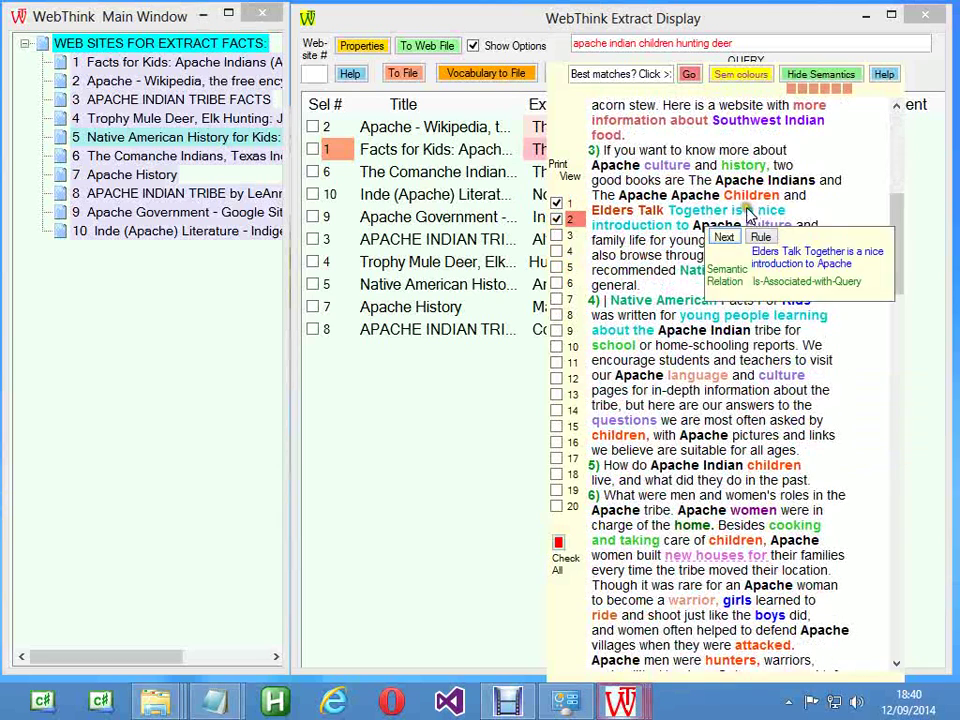
scroll(706, 215, down, 2)
scroll(706, 215, down, 5)
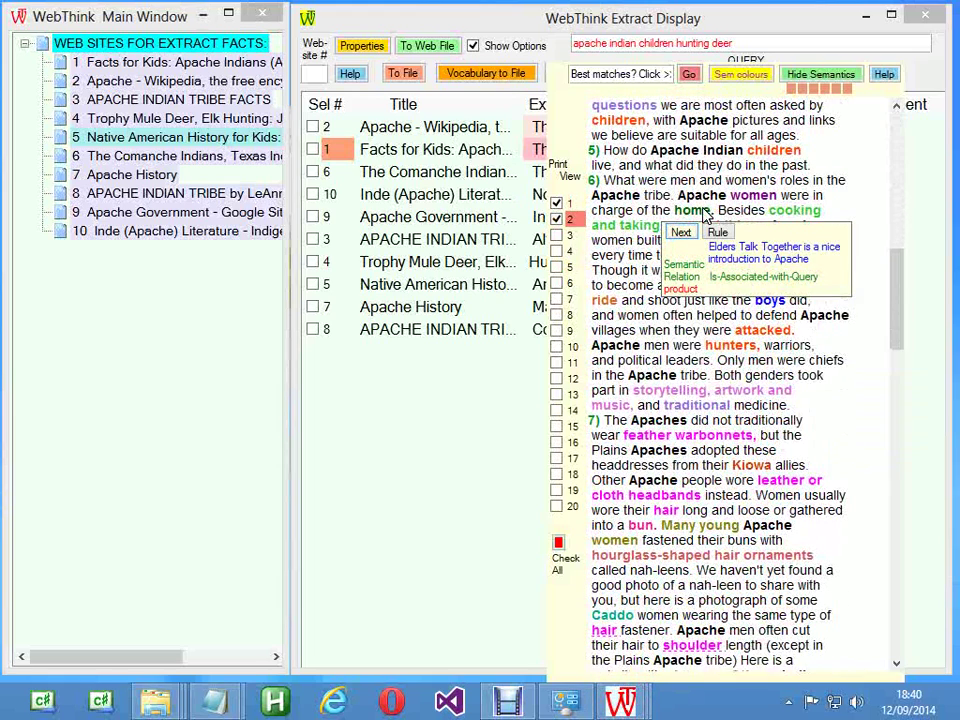
mouse_move(740, 330)
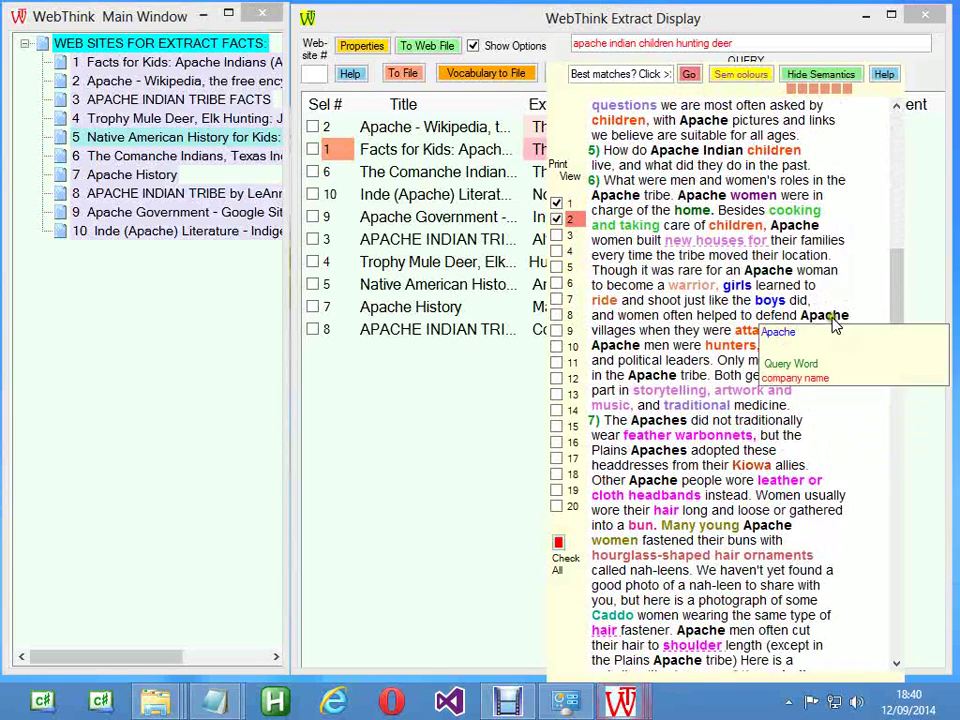
drag(889, 294, 853, 155)
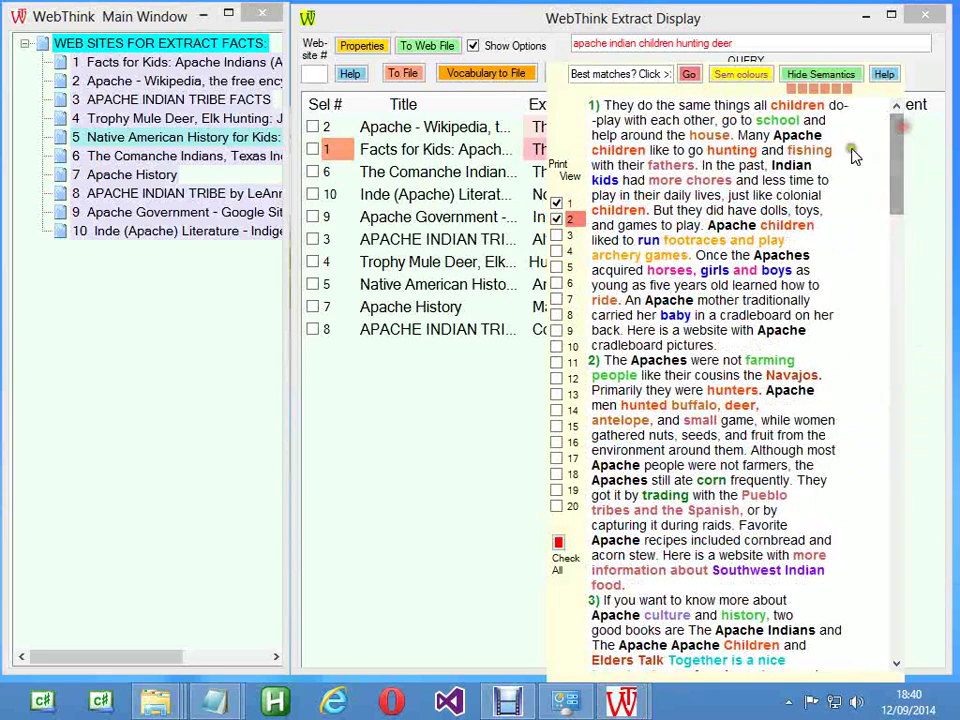
Open the "Apache - Wikipedia" extract, check the relation of "Fresh deer blood", and mark snippet 1 for output
click(541, 131)
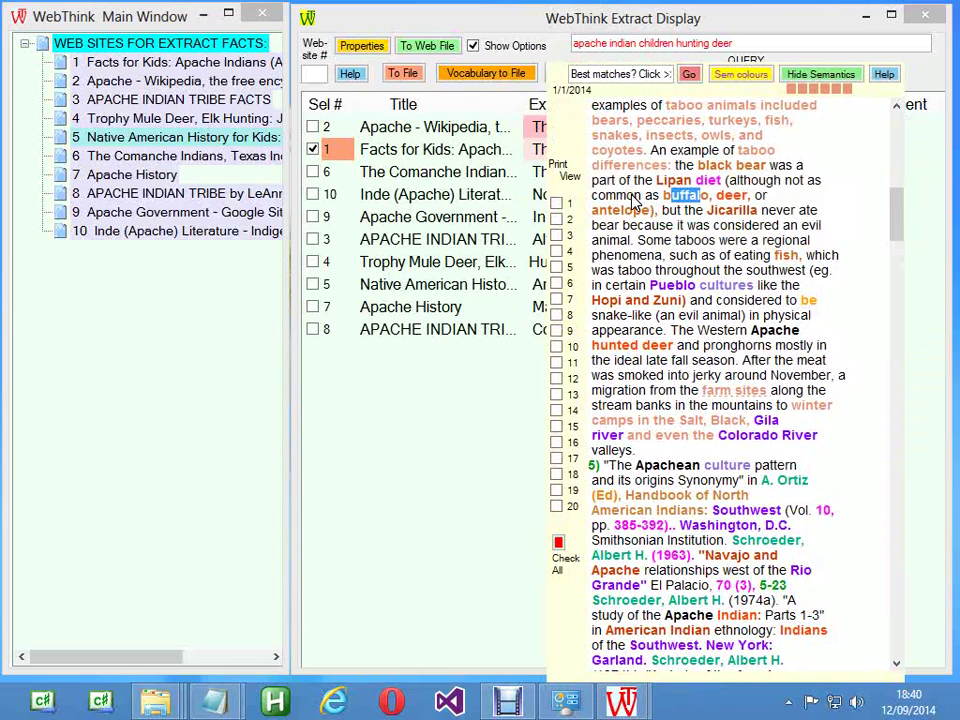
drag(900, 224, 906, 118)
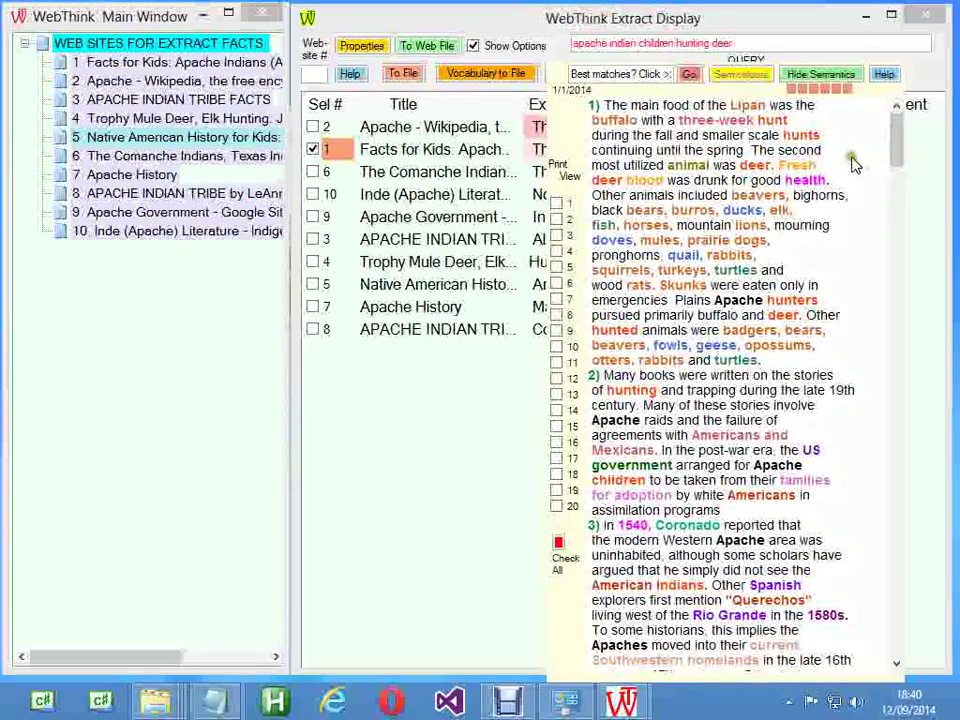
mouse_move(752, 176)
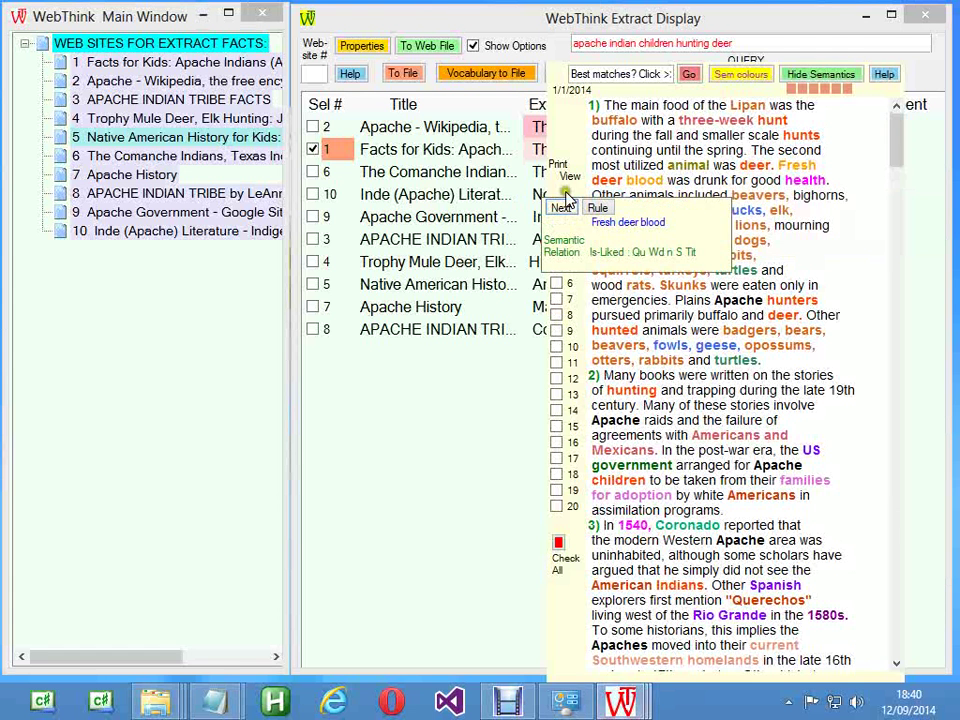
click(557, 204)
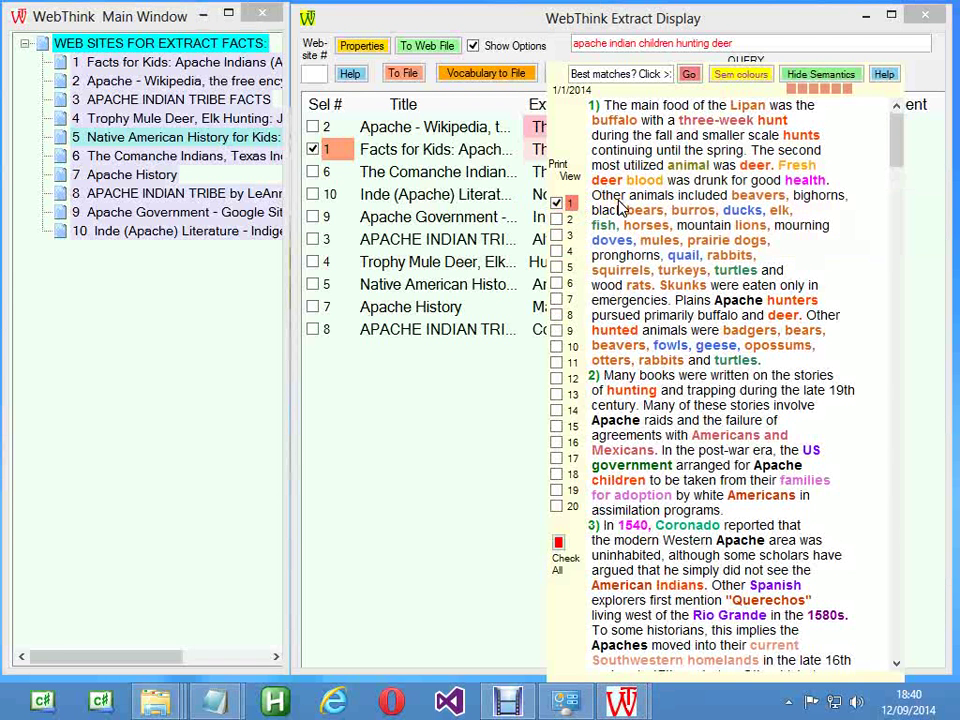
Save the marked snippets as the web file search_result22, keeping the default formatting options and display after storage
click(431, 50)
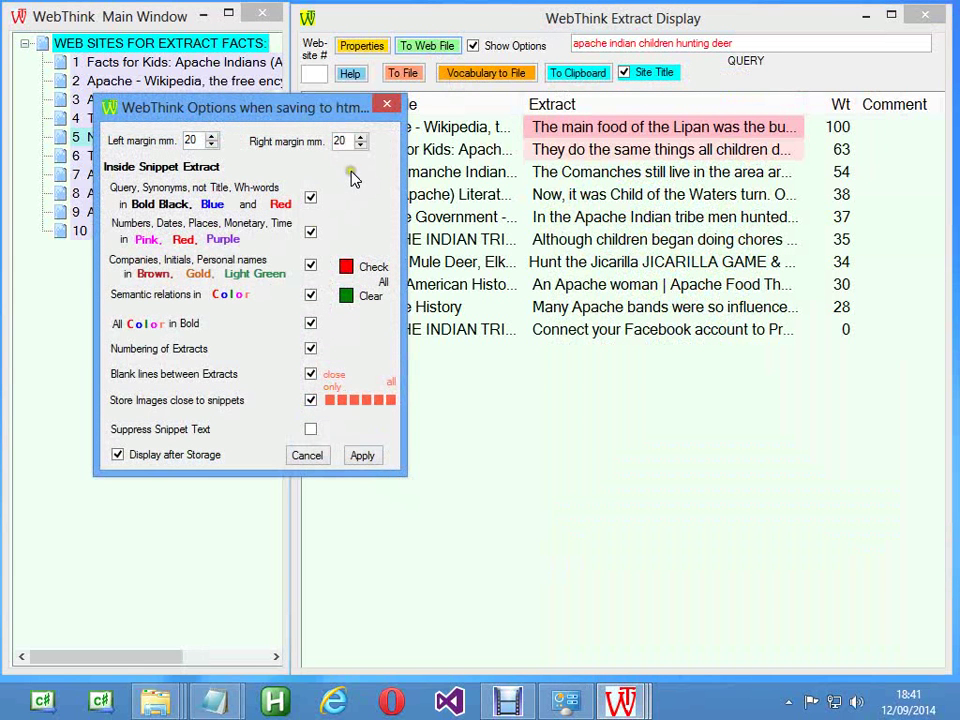
click(363, 456)
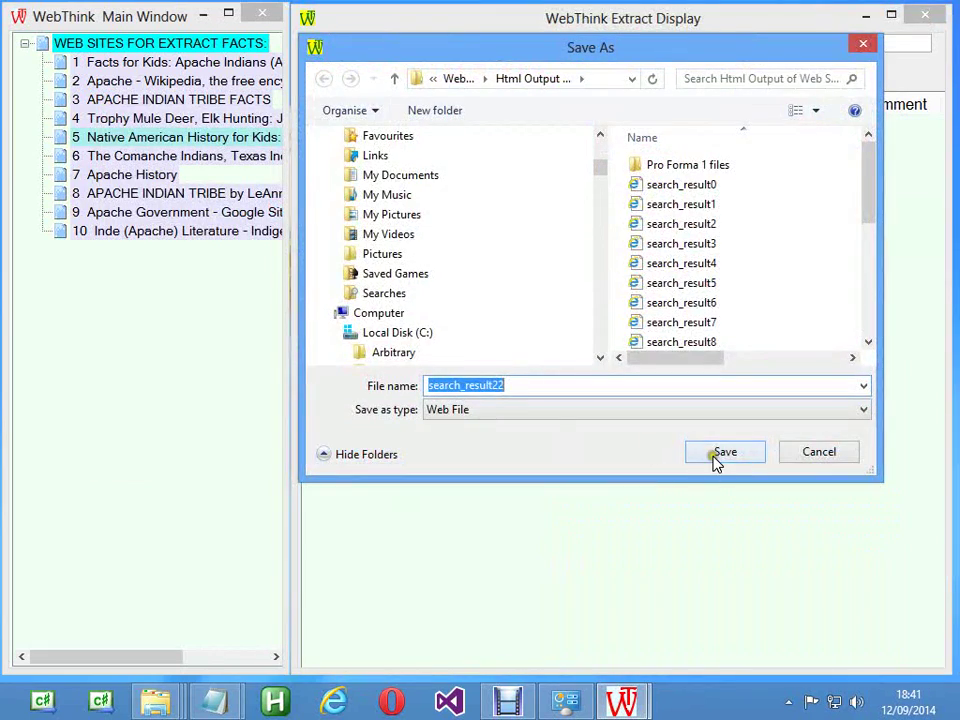
click(714, 461)
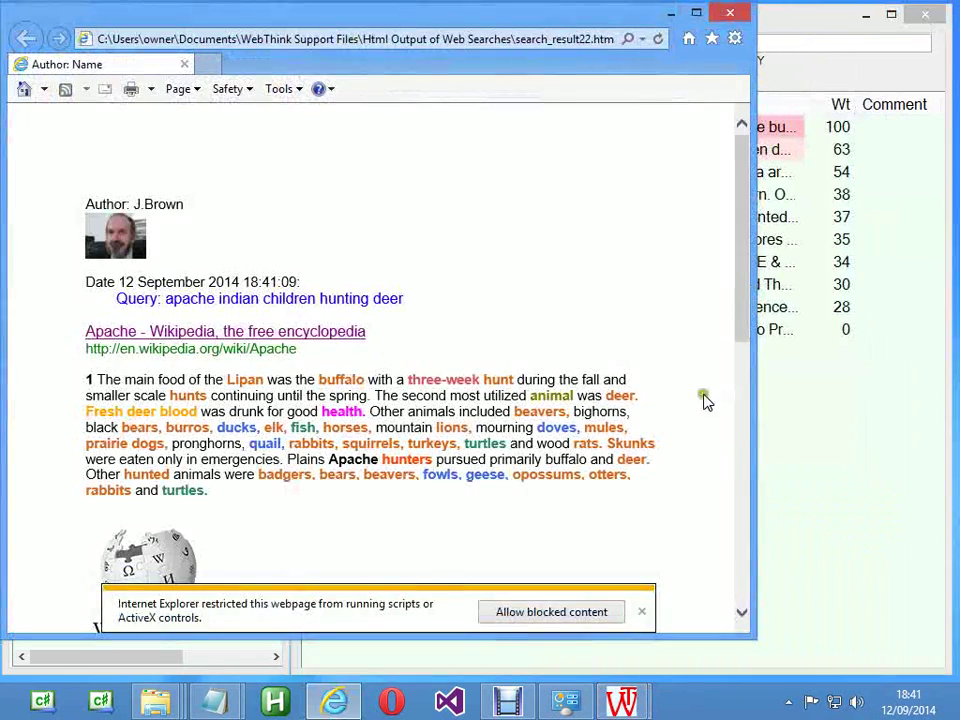
Review the saved web page with blocked content allowed, check its "Apache - Wikipedia" source link, and close both browser windows
click(592, 609)
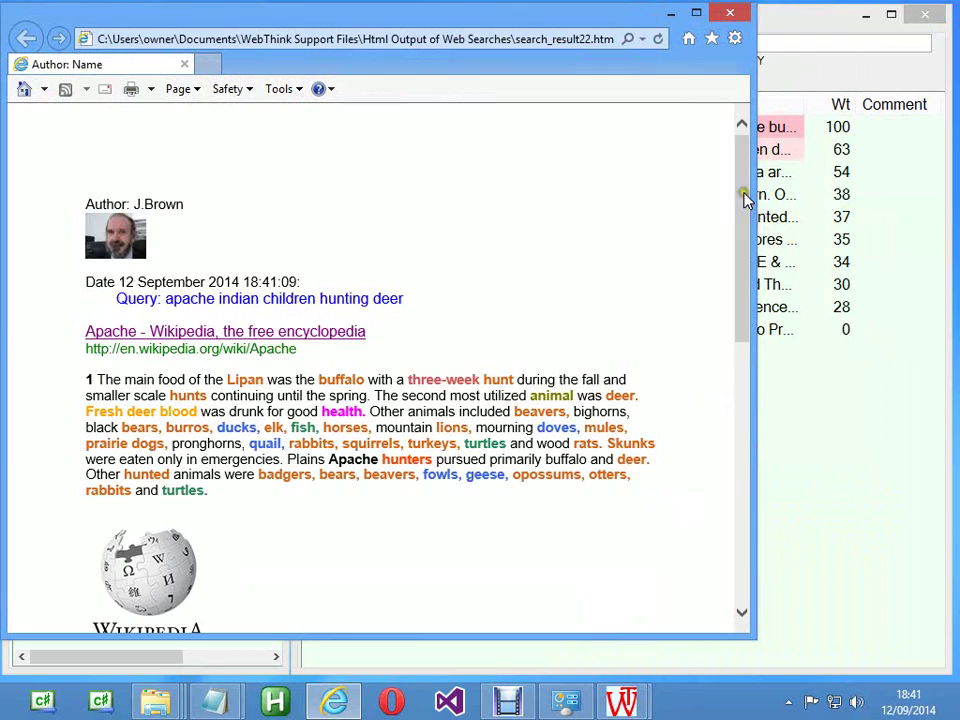
drag(743, 196, 788, 122)
click(286, 334)
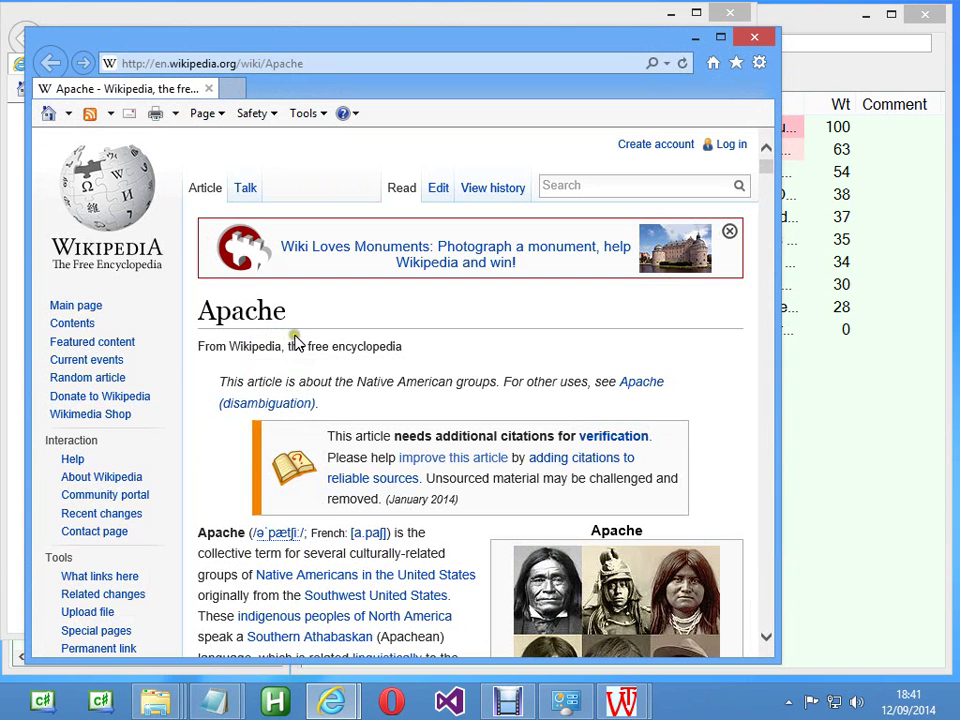
click(757, 42)
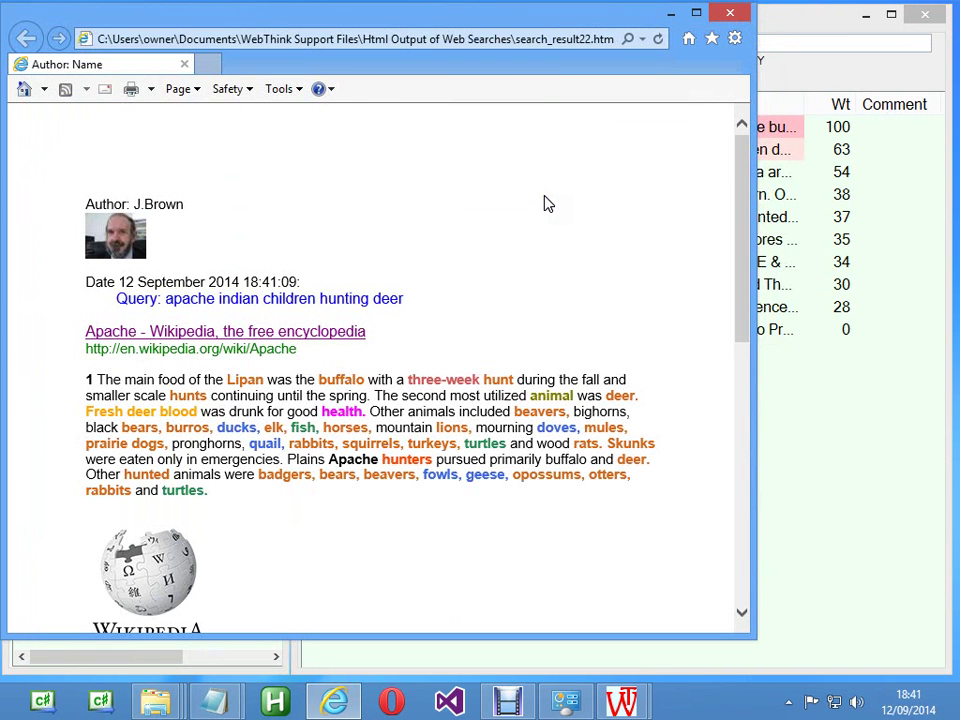
click(731, 13)
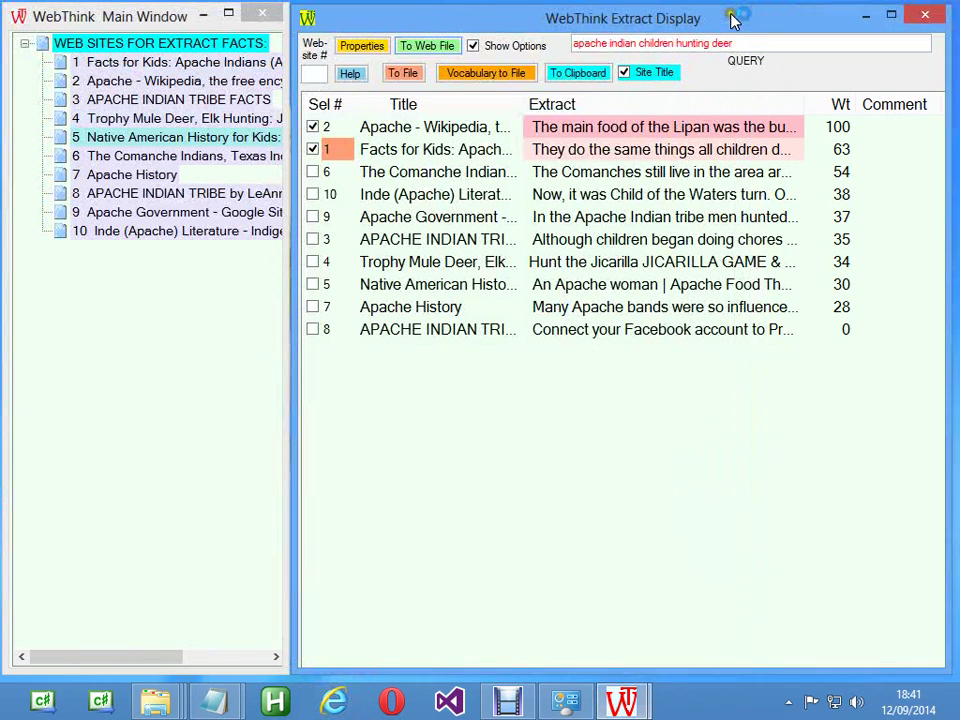
Copy the marked snippets with their site titles to the clipboard and paste them into a new Notepad document
click(577, 74)
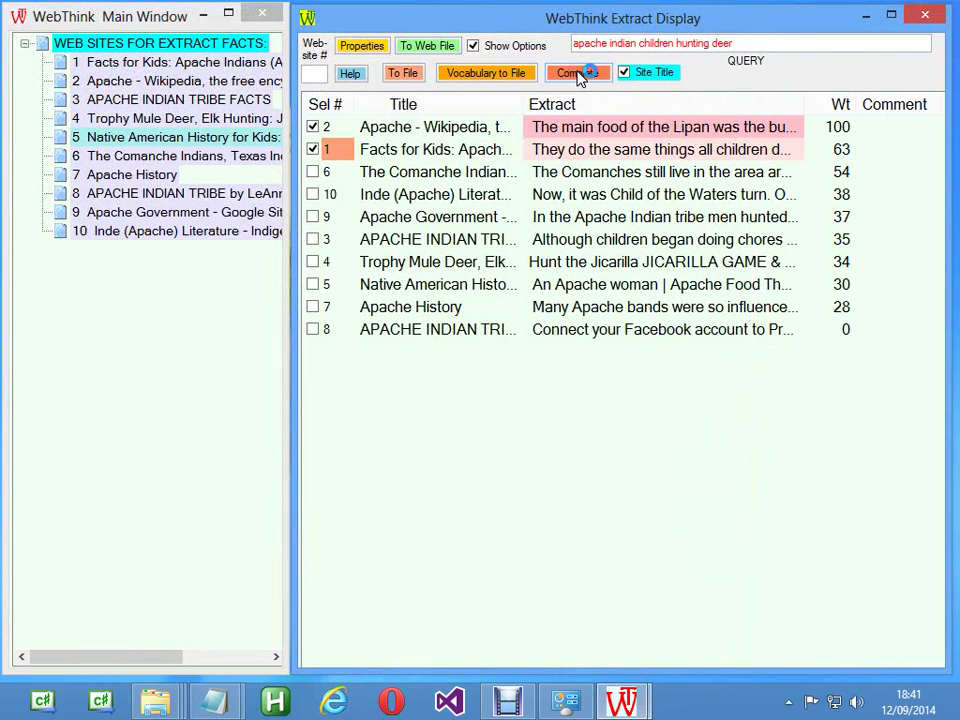
right_click(213, 700)
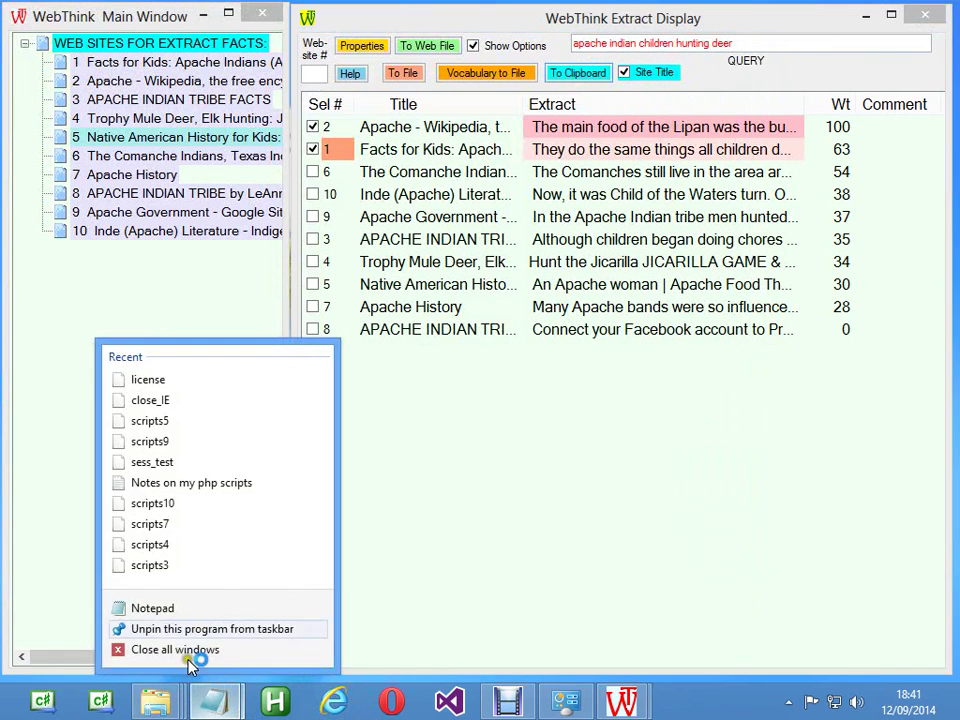
click(158, 609)
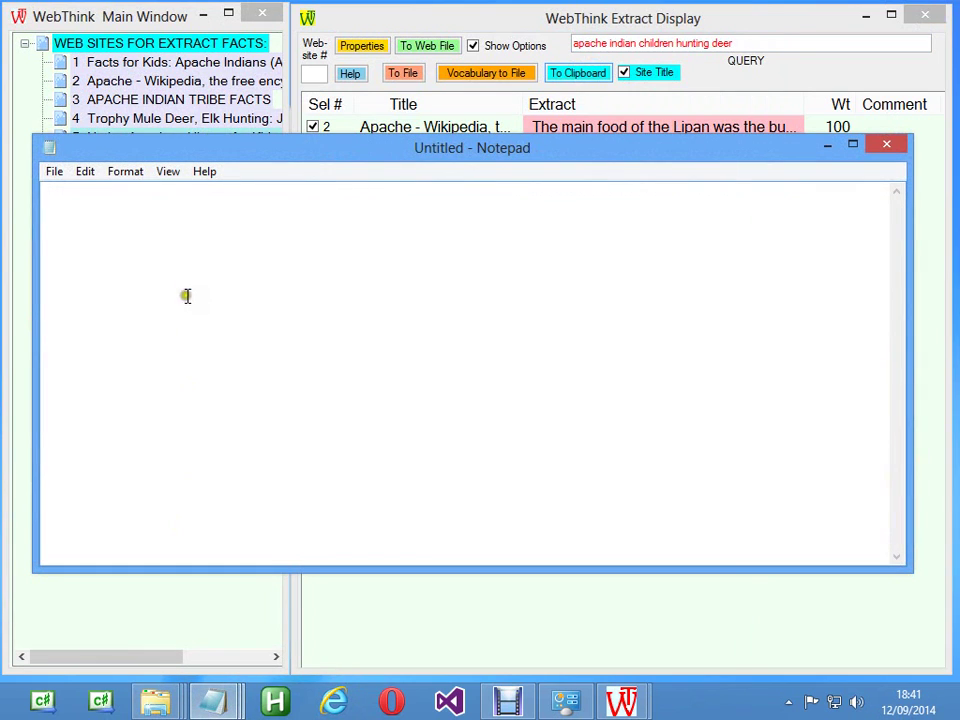
right_click(188, 277)
click(240, 362)
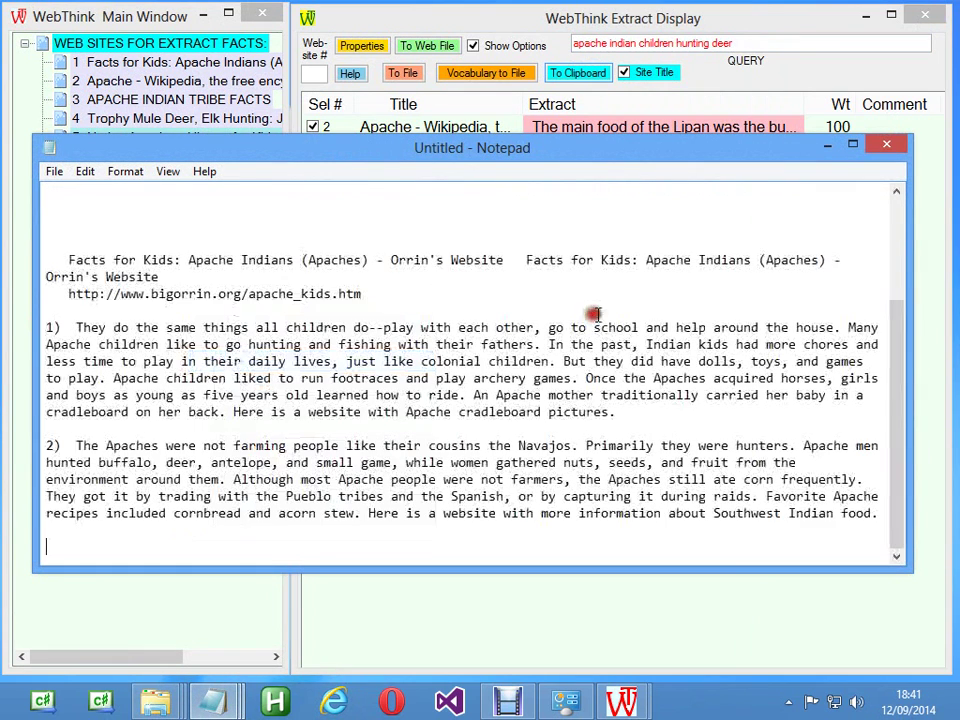
Look over the pasted snippets from their beginning and close Notepad without saving
drag(897, 440, 890, 232)
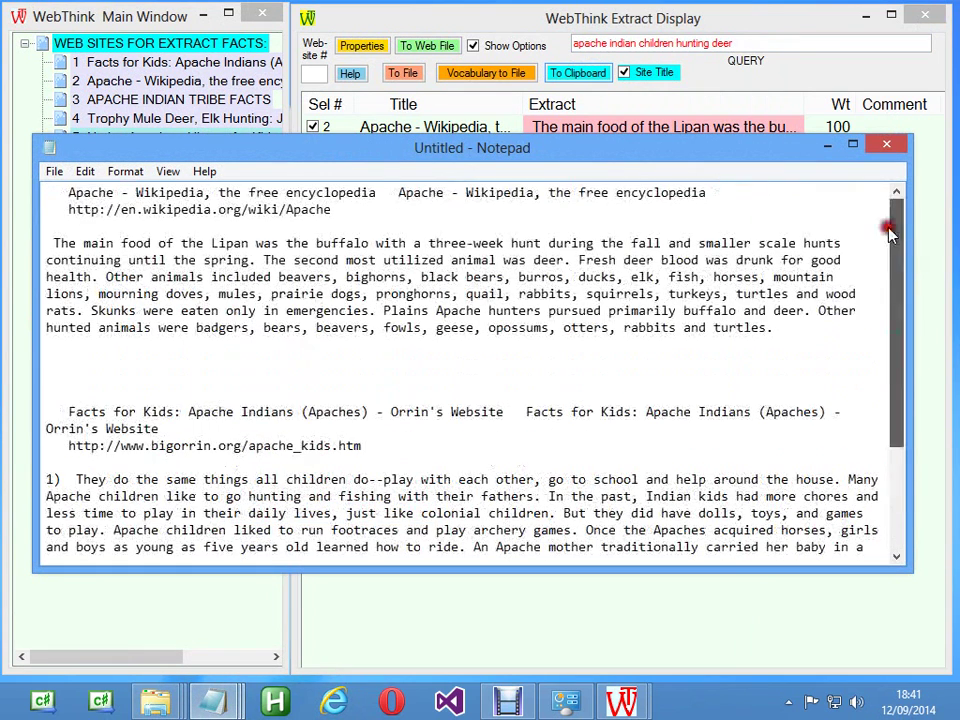
click(886, 144)
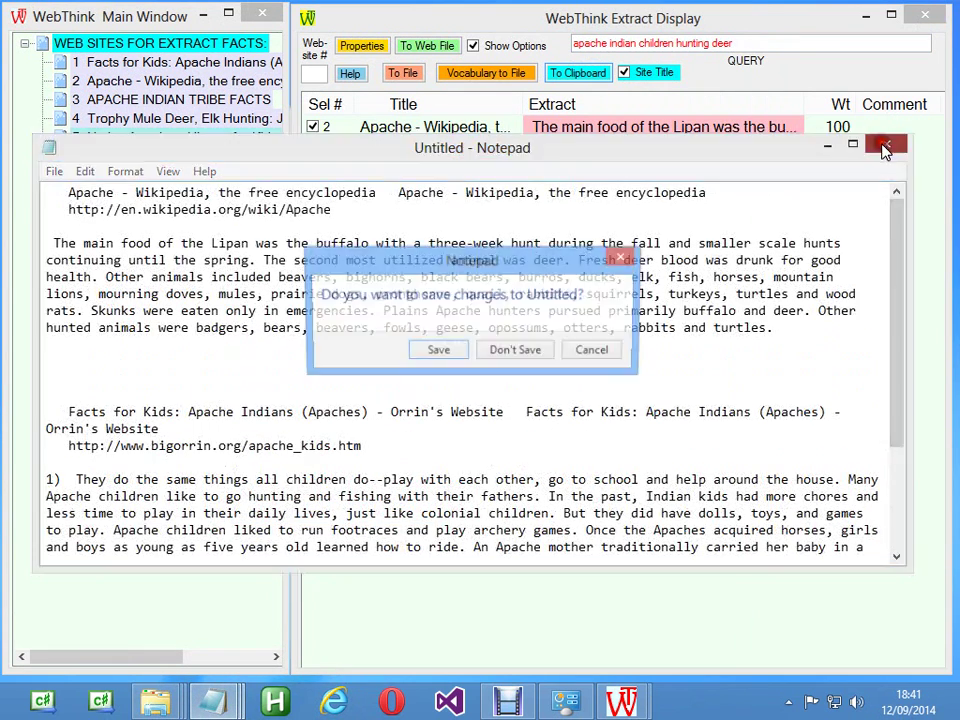
click(516, 356)
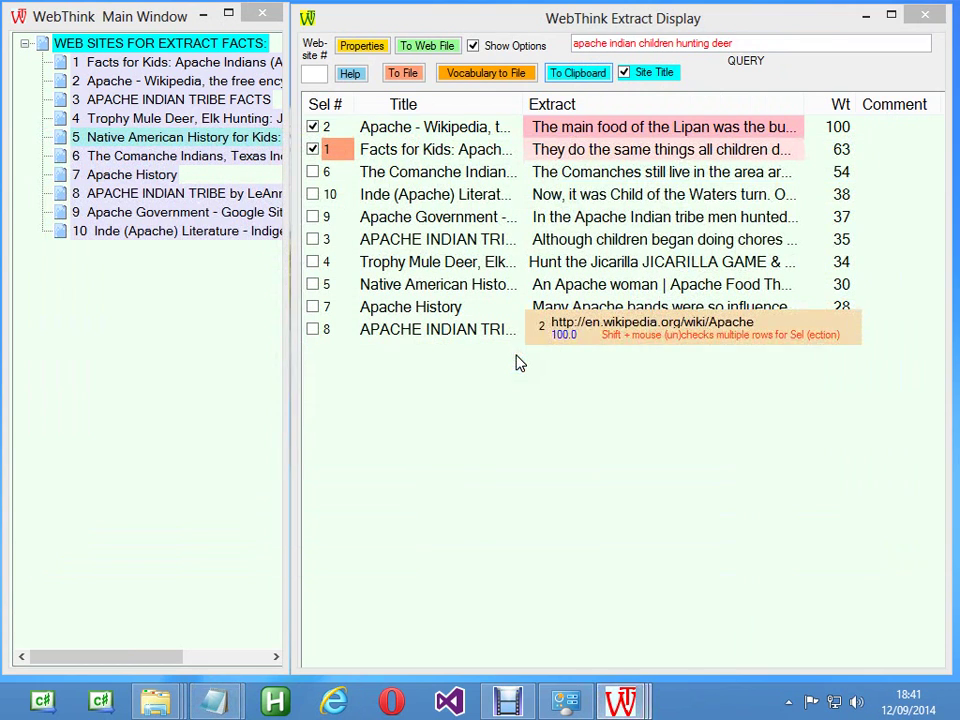
Add the comment "I am a teach and I comment." to the "Facts for Kids" entry and save it
click(872, 152)
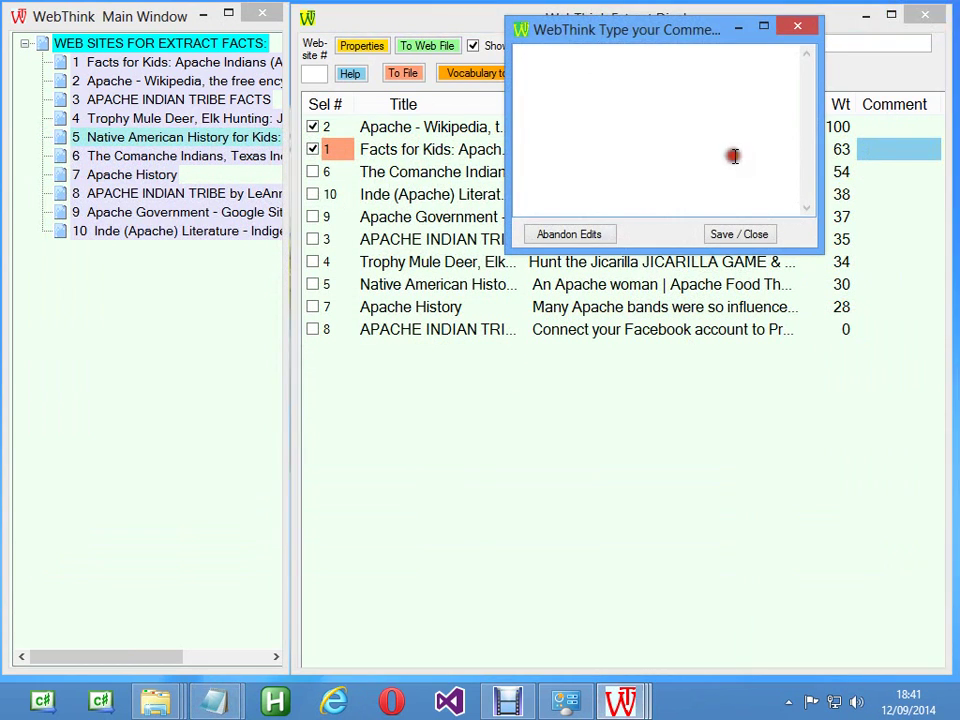
click(734, 156)
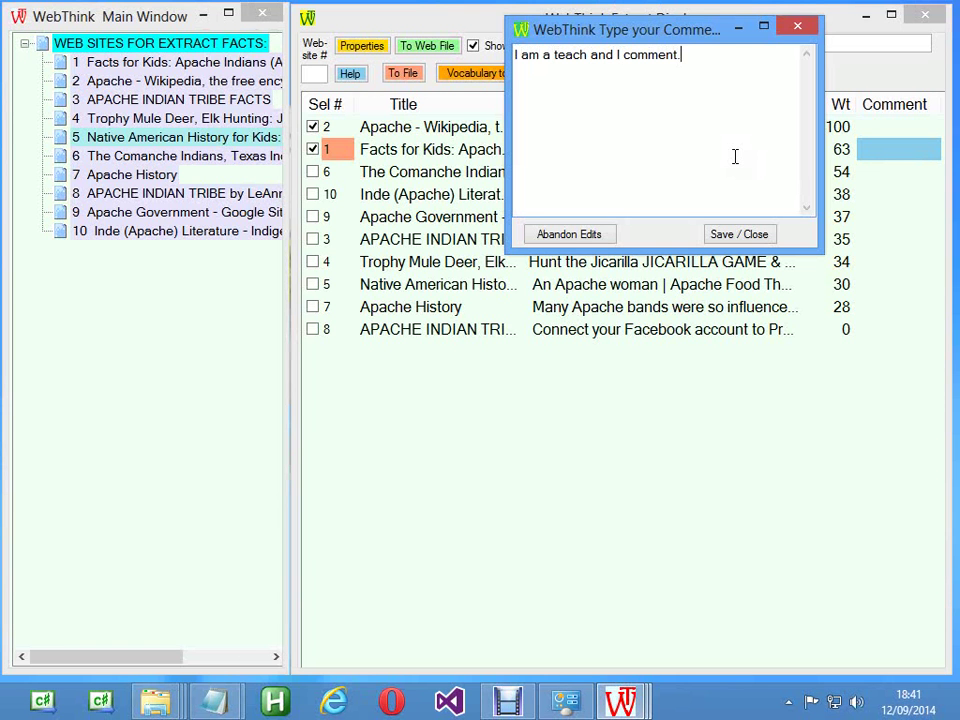
click(760, 236)
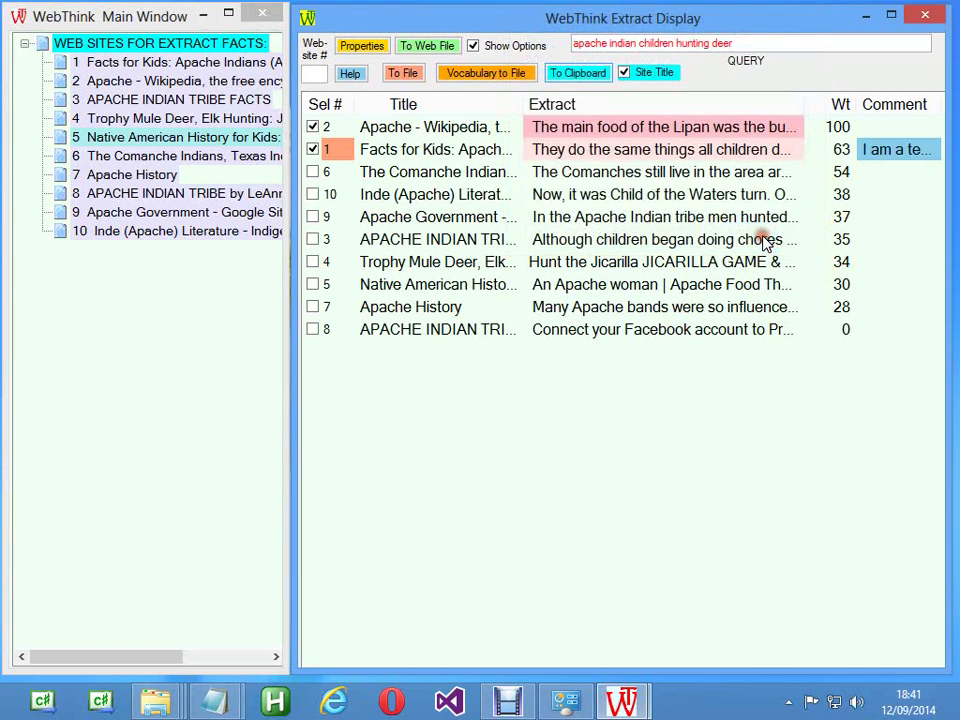
Save the marked snippets as the web file search_result23 with the default options, and check the author's comment at its end
click(505, 135)
click(433, 47)
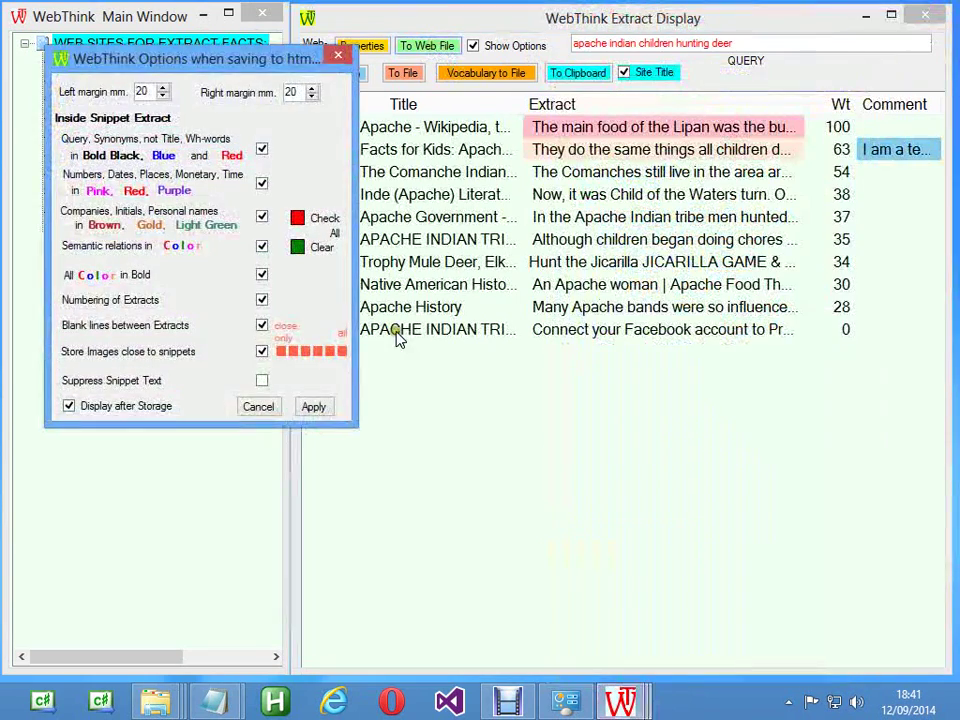
click(310, 406)
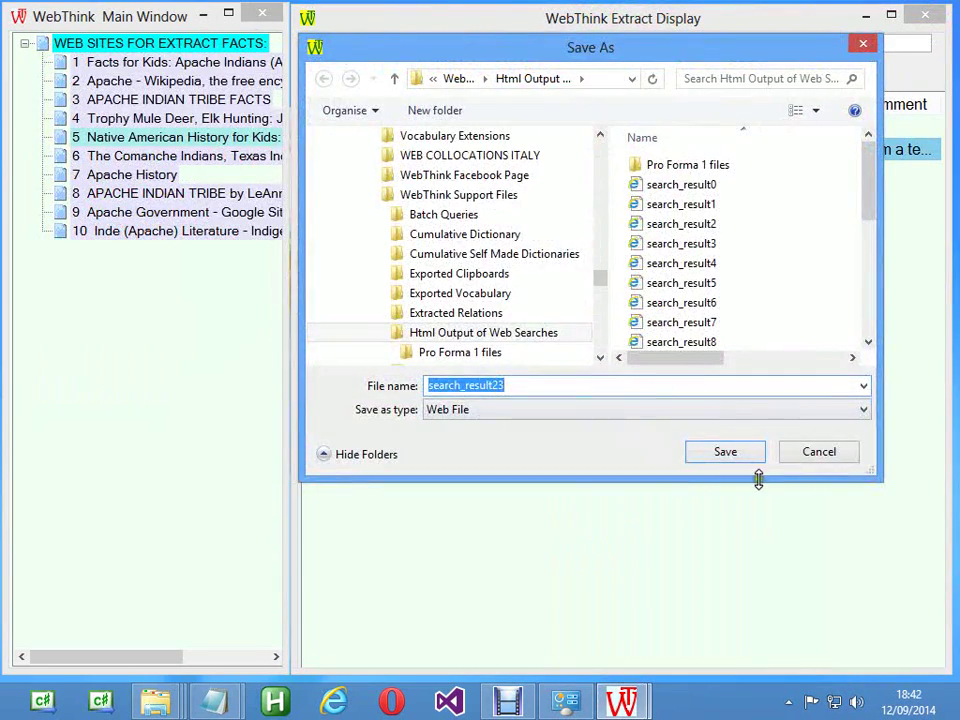
click(736, 460)
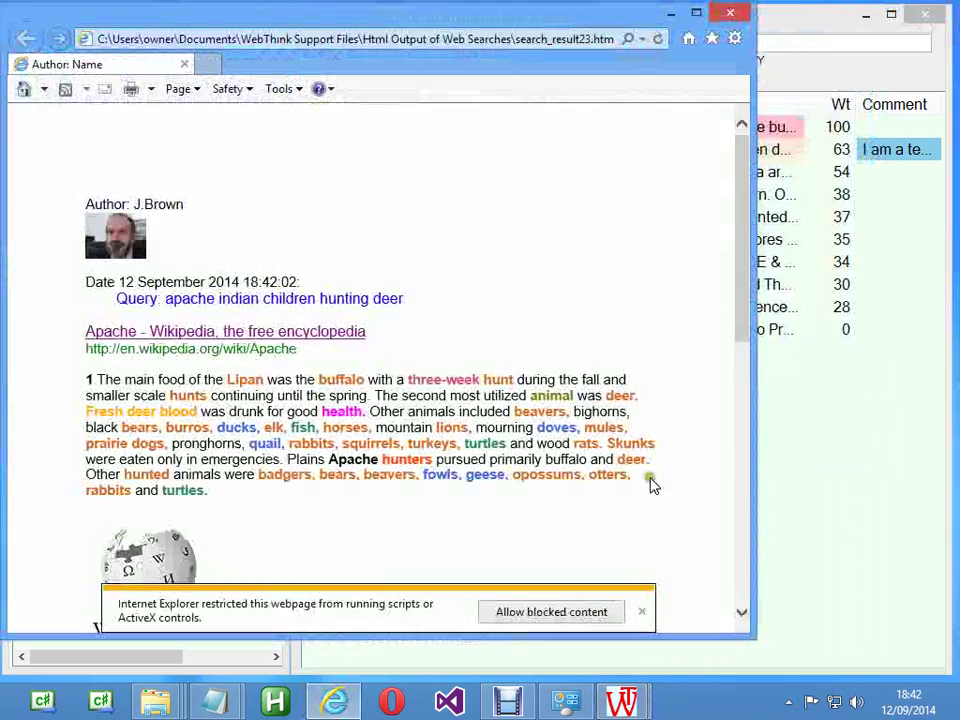
drag(746, 232, 746, 615)
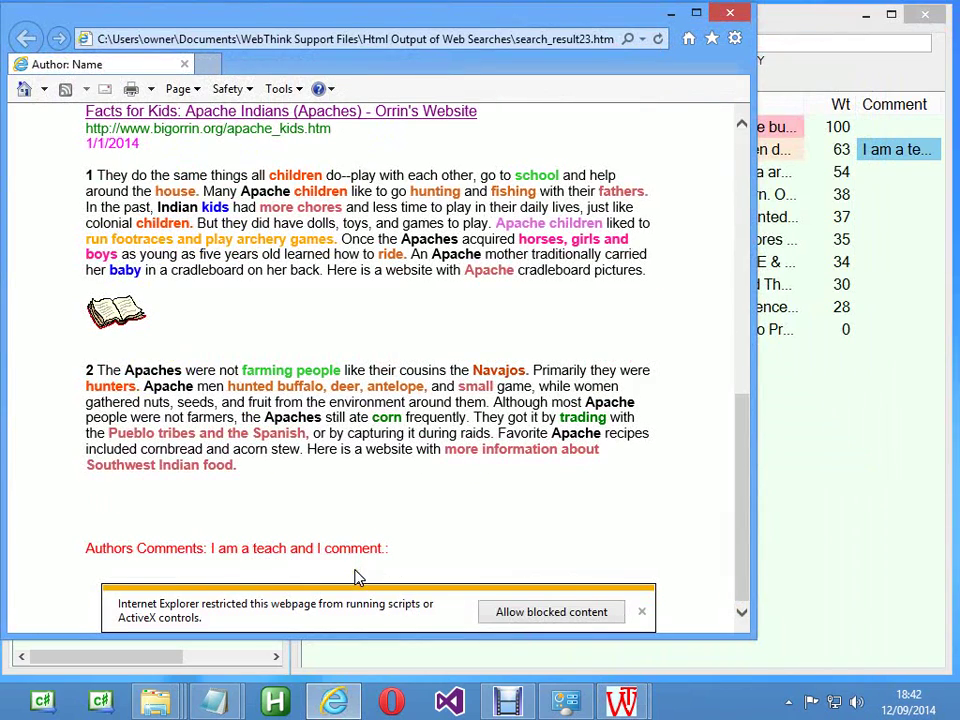
click(730, 12)
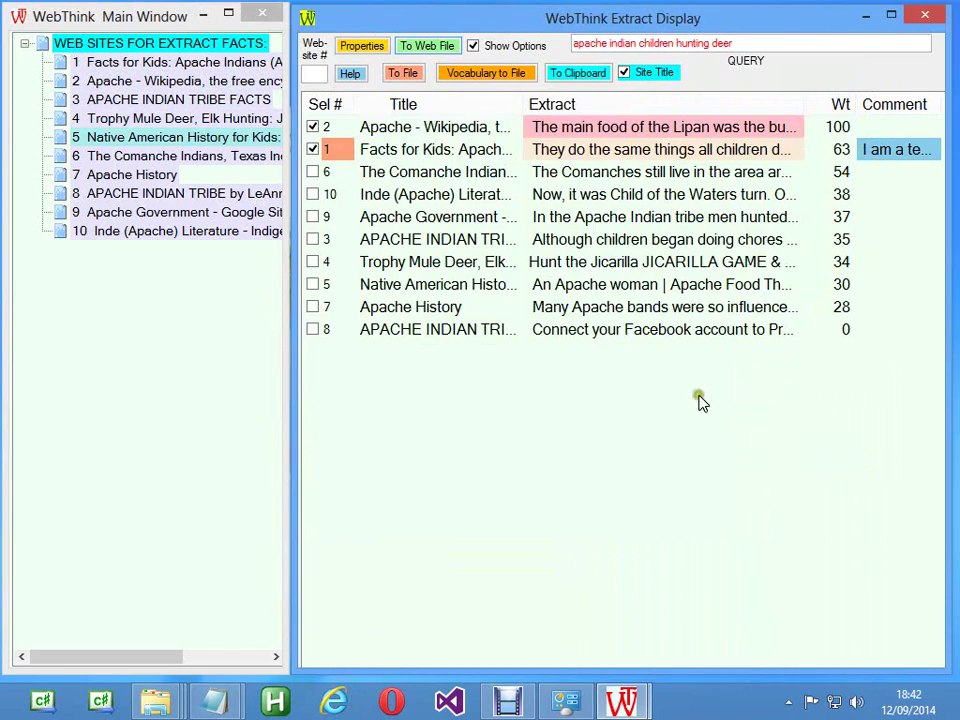
Reopen the "Apache - Wikipedia" extract and step through its best matches for the query until they are exhausted
mouse_move(550, 170)
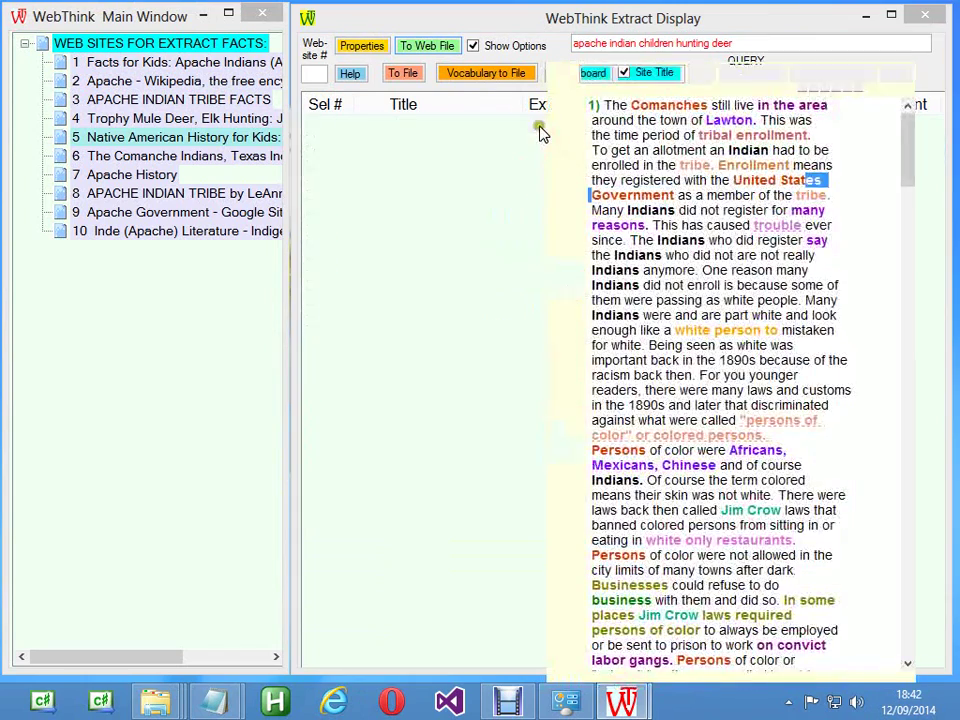
mouse_move(540, 128)
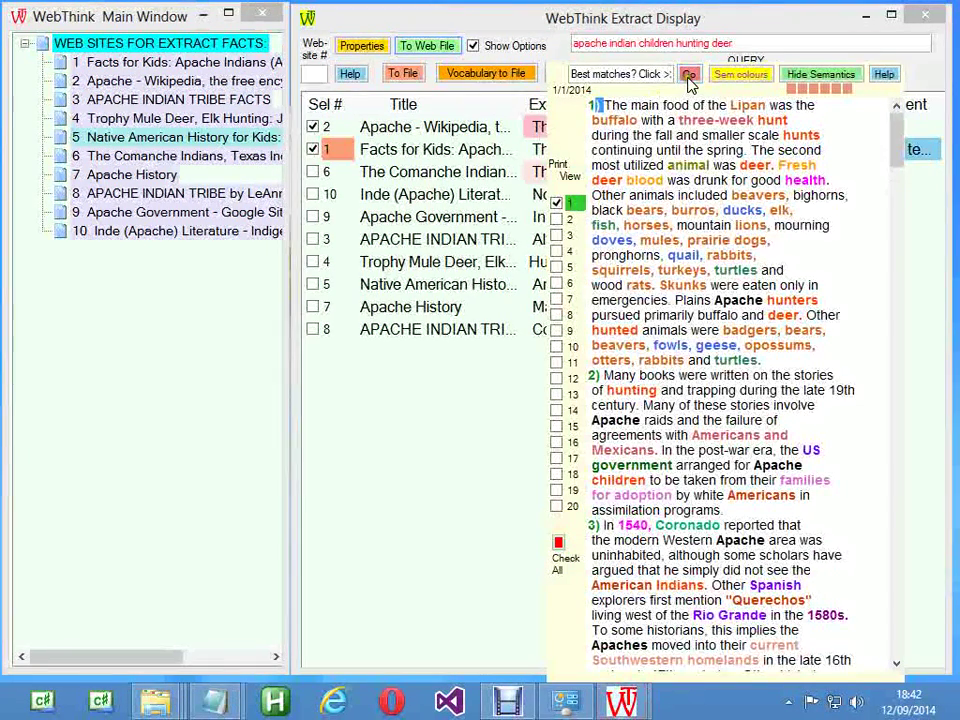
click(573, 507)
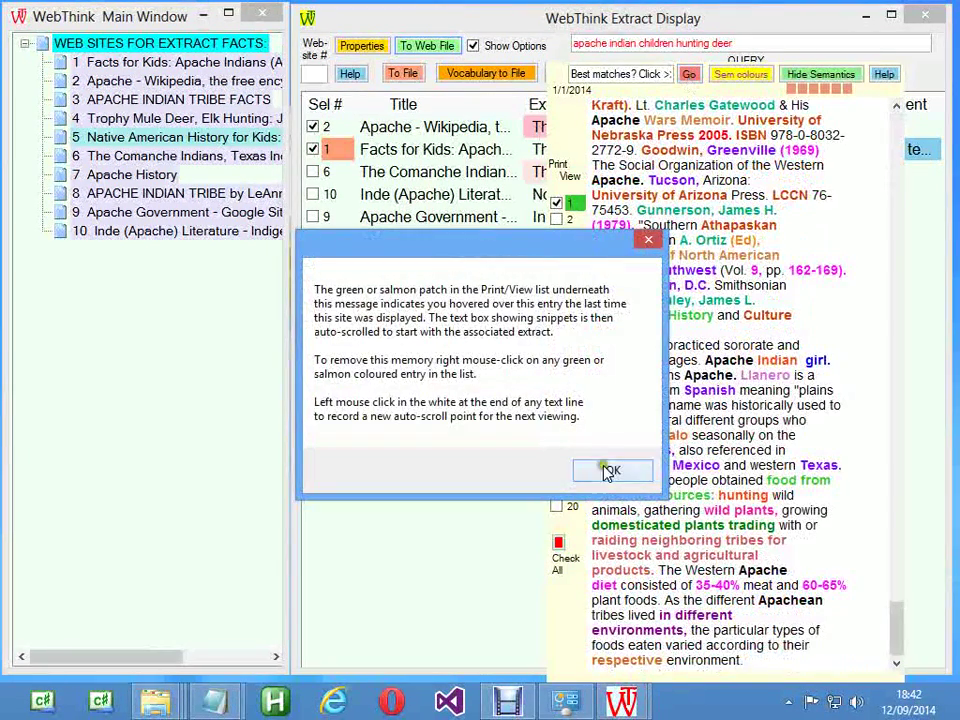
click(612, 469)
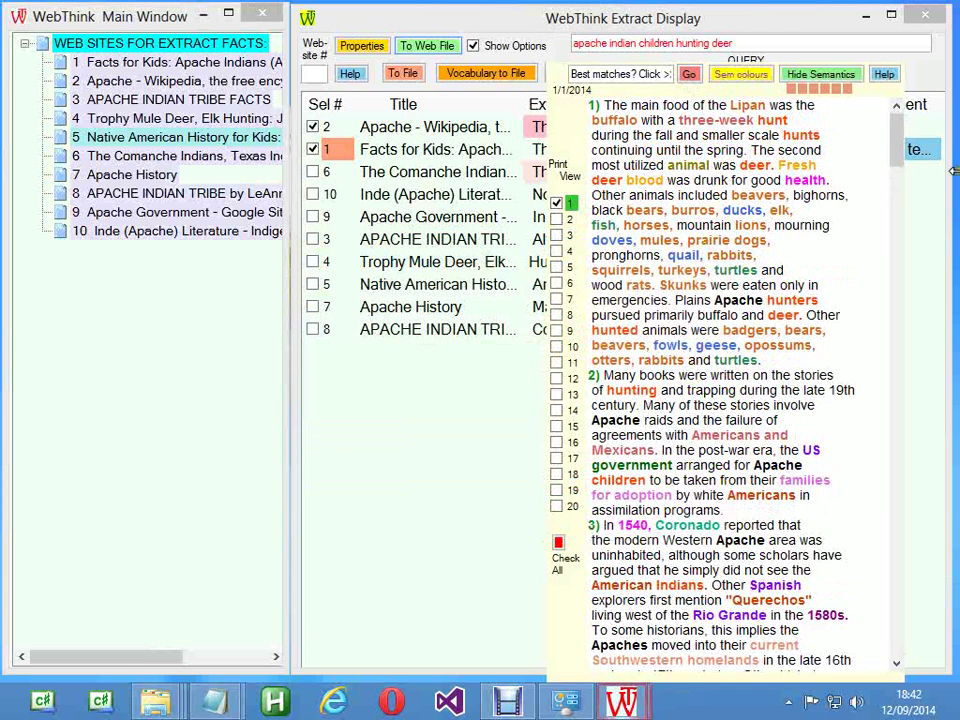
mouse_move(609, 110)
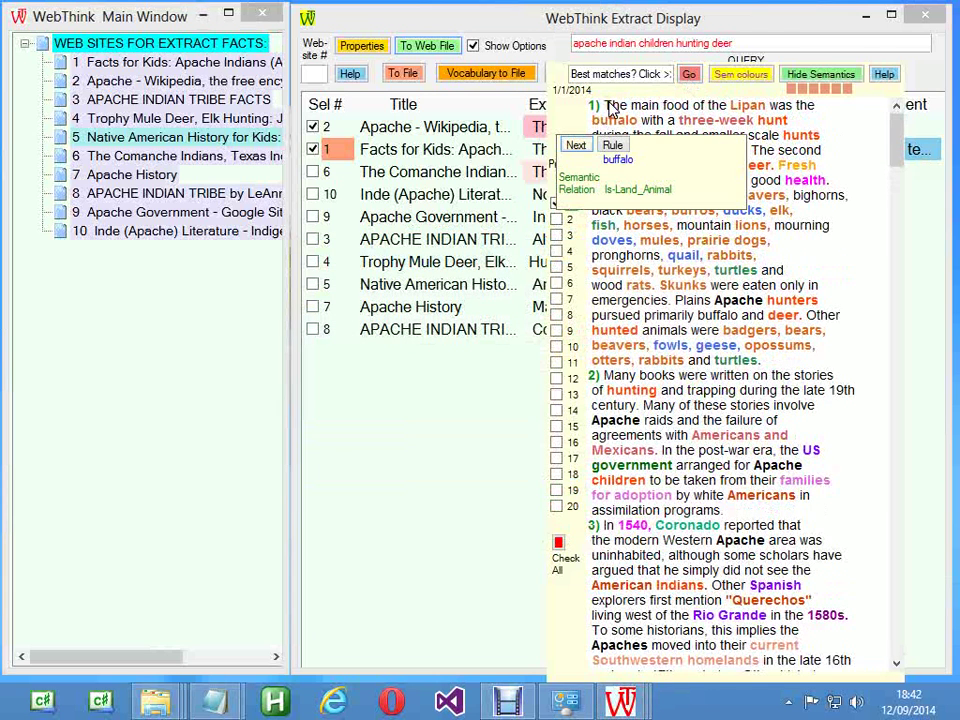
click(690, 76)
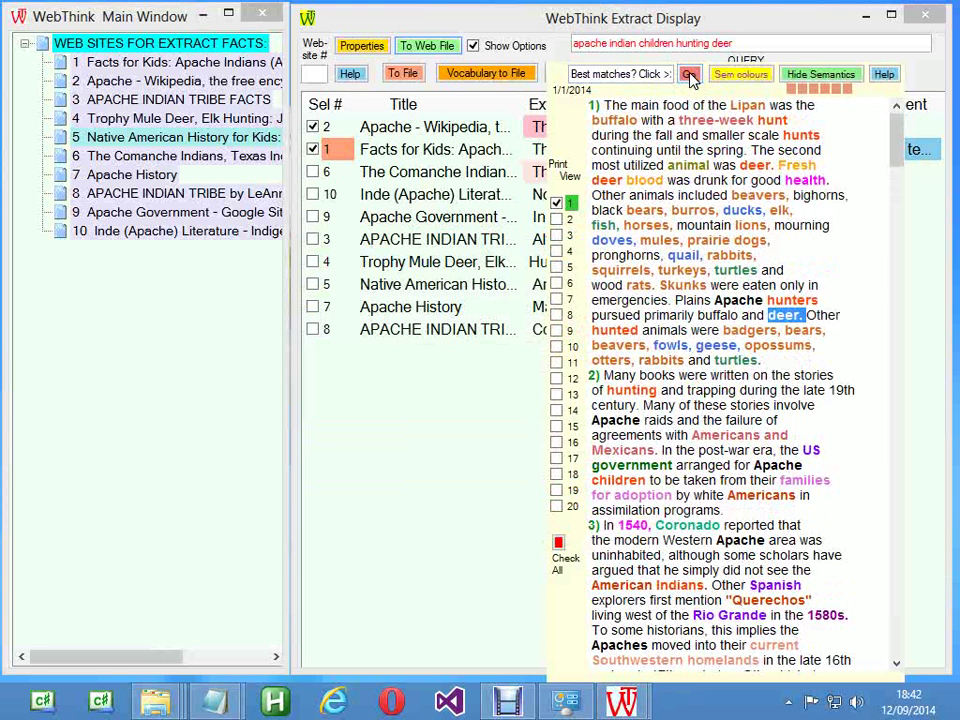
click(690, 76)
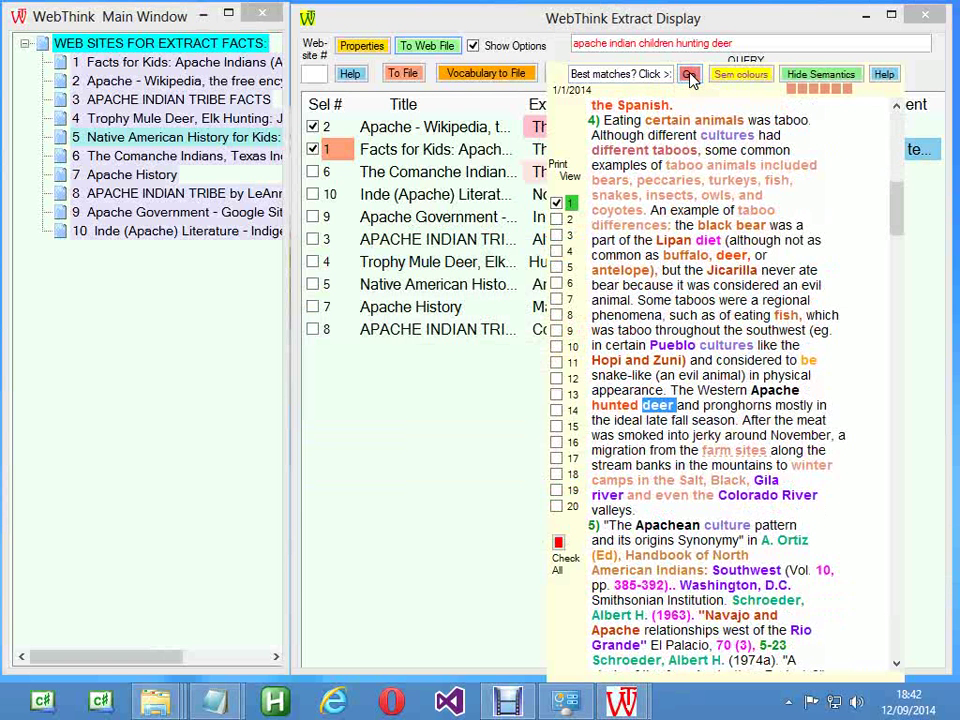
click(690, 76)
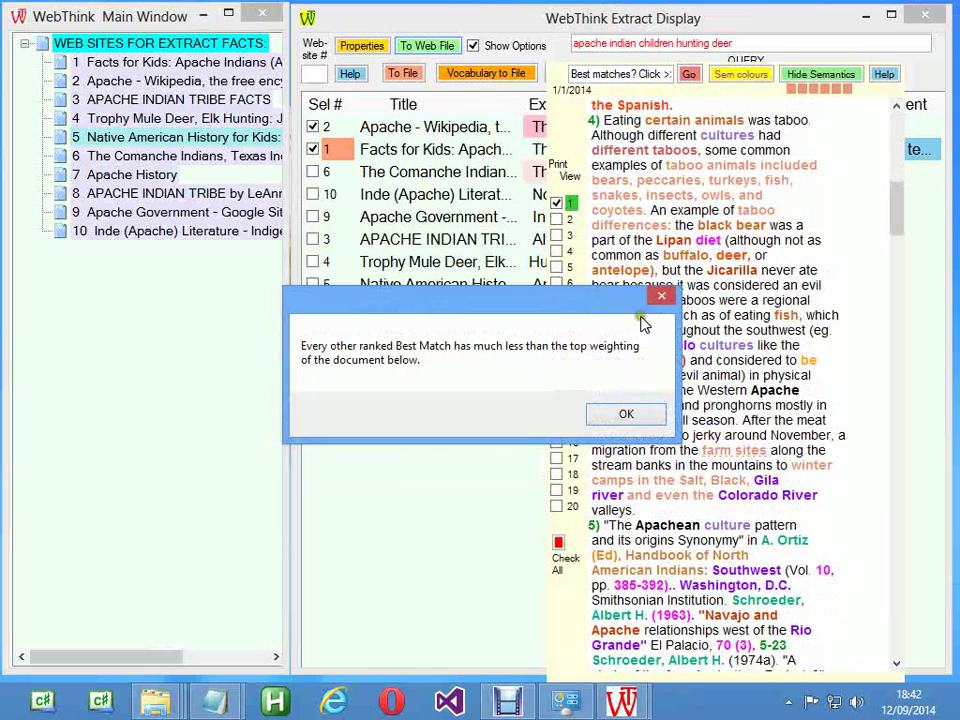
click(626, 415)
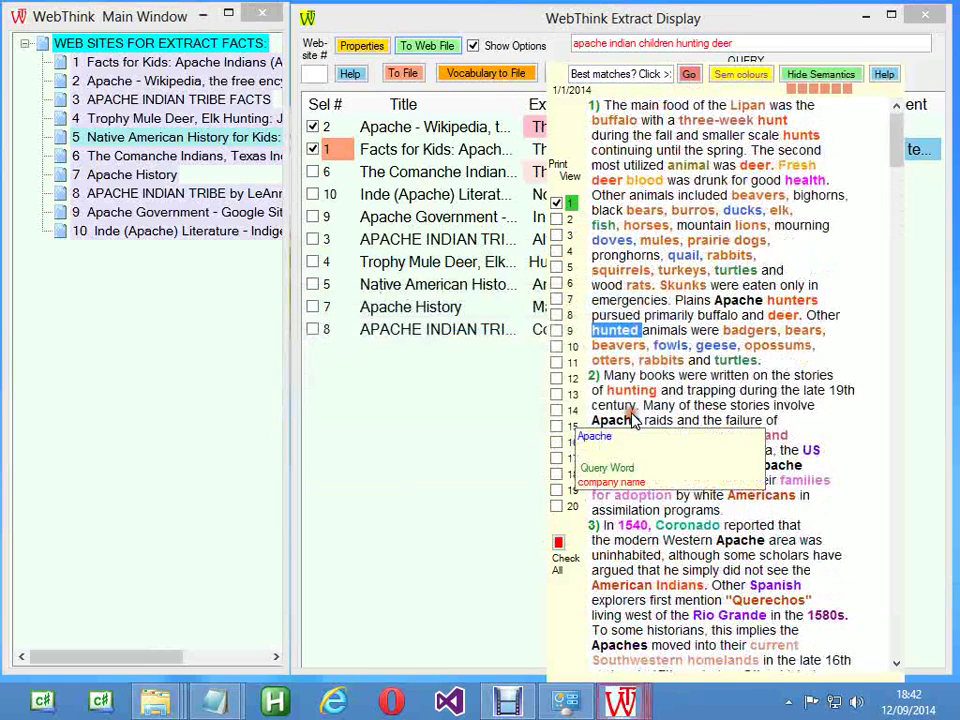
Open the "Facts for Kids" extract, remove the auto-scroll memory from snippet 2, and return to snippet 1
click(540, 150)
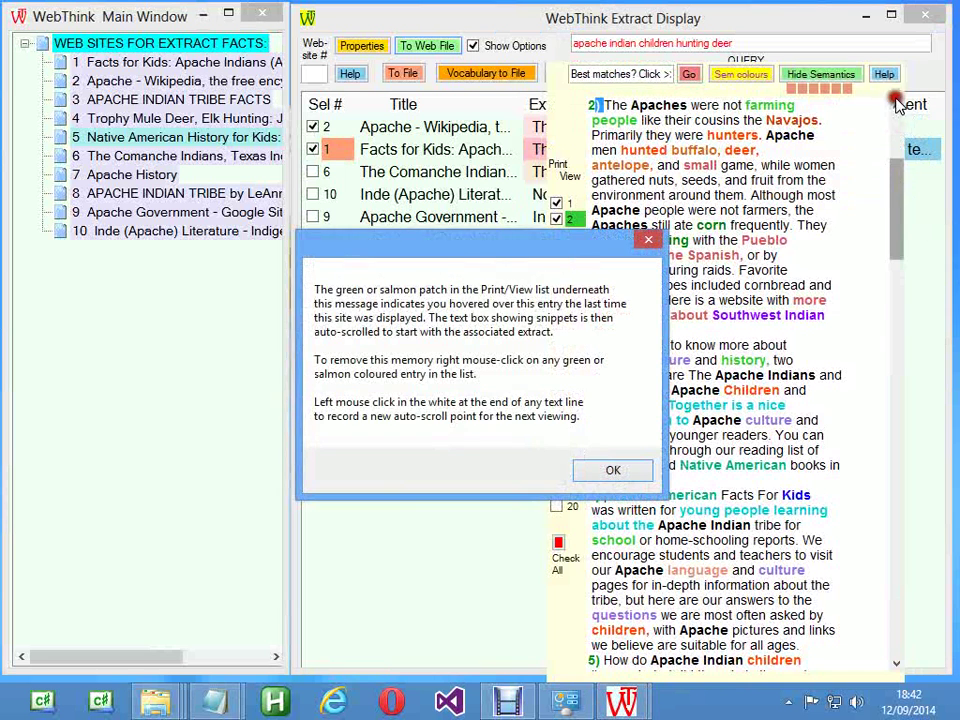
click(610, 467)
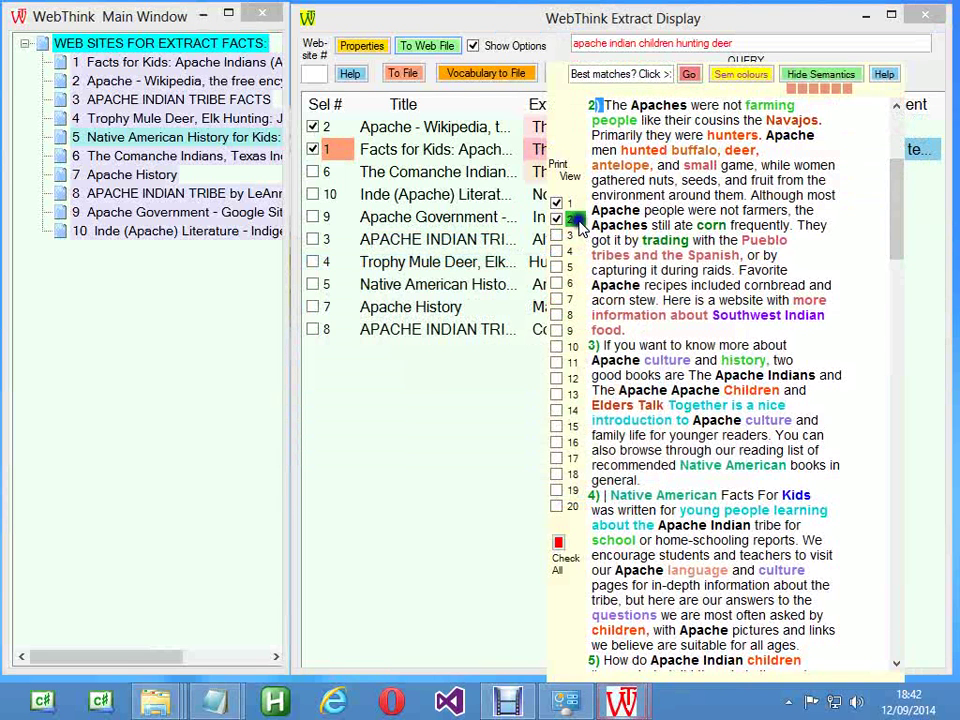
mouse_move(592, 228)
drag(902, 210, 893, 120)
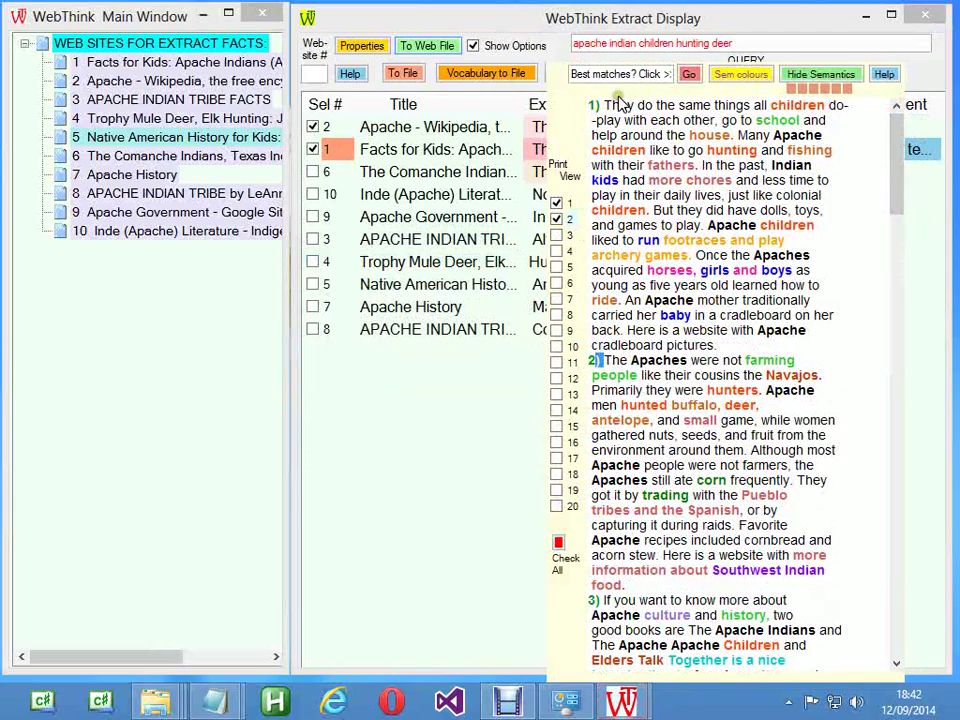
Step through the best matches of the "Facts for Kids" extract and inspect the semantic relations of "Southwest Indian" and "young people learning"
click(688, 76)
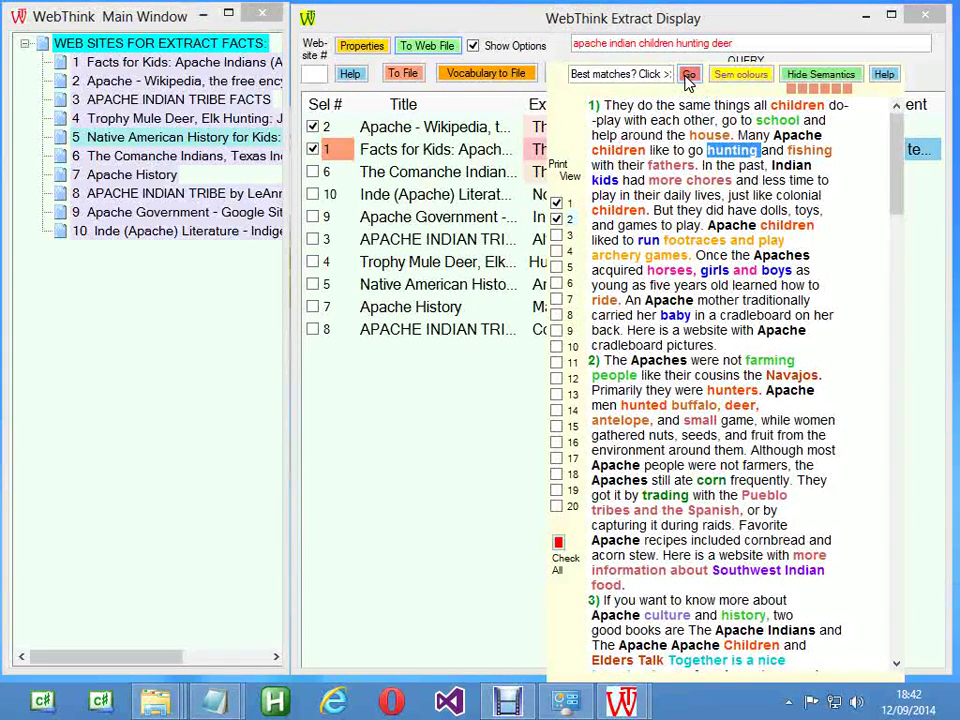
click(688, 76)
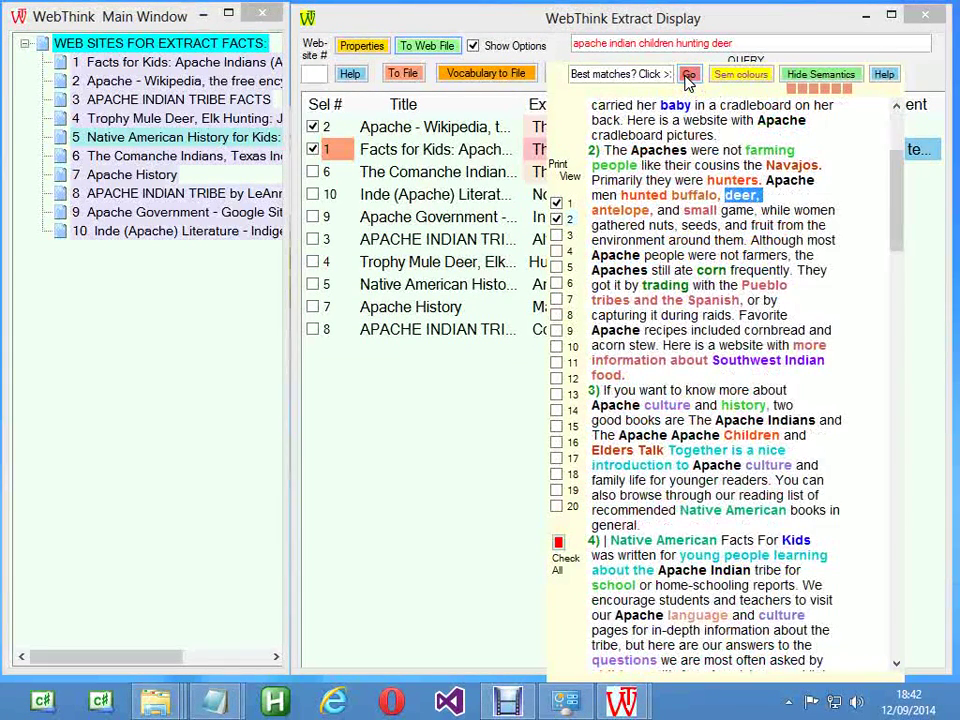
click(688, 76)
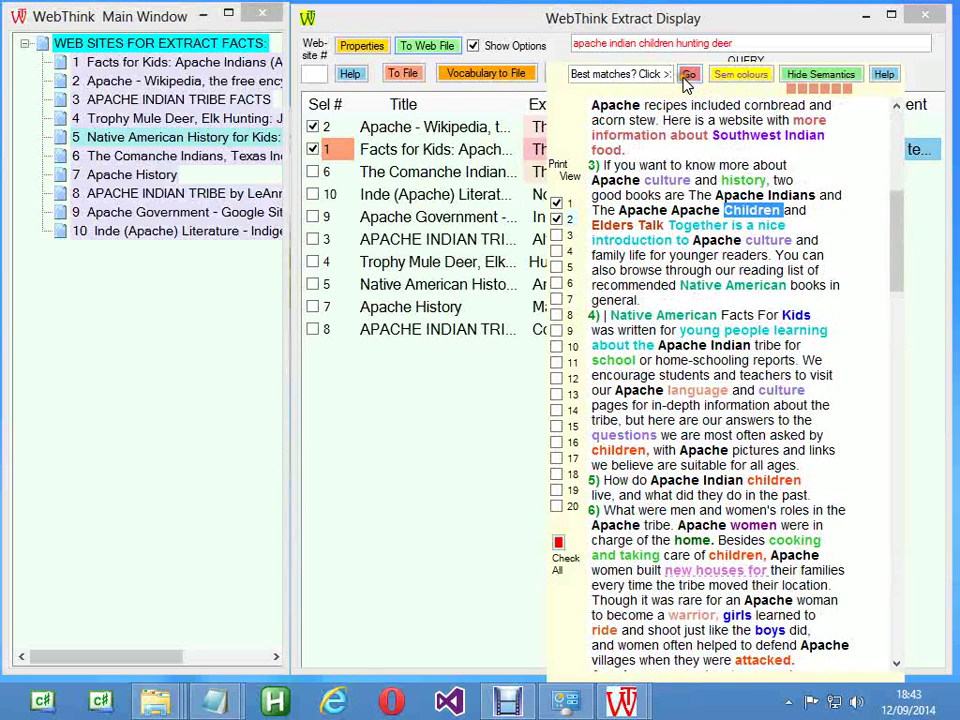
mouse_move(718, 136)
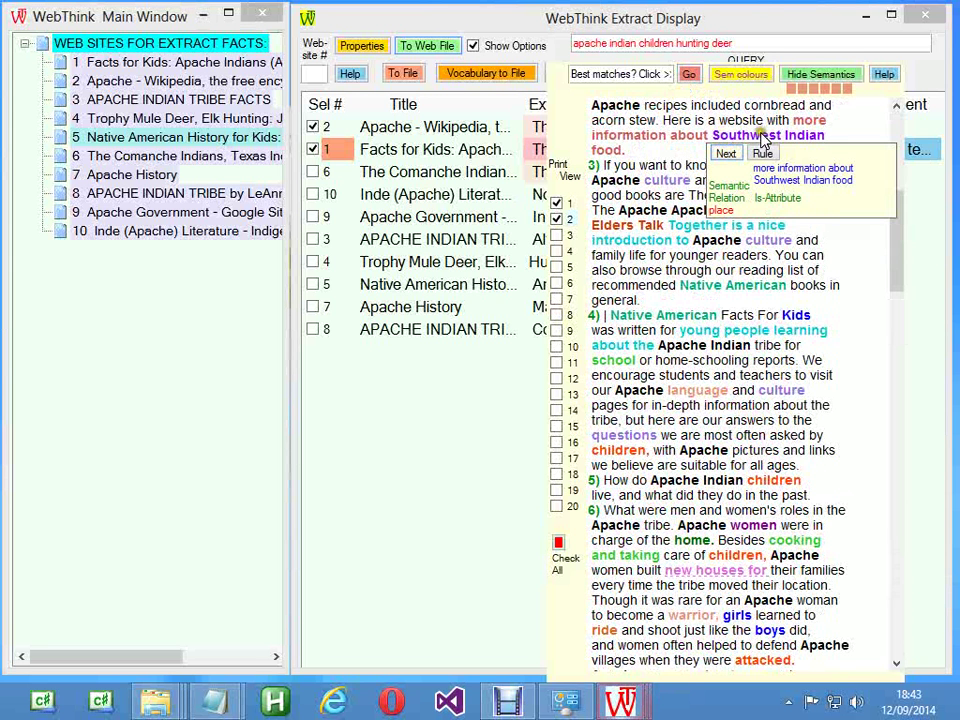
mouse_move(752, 344)
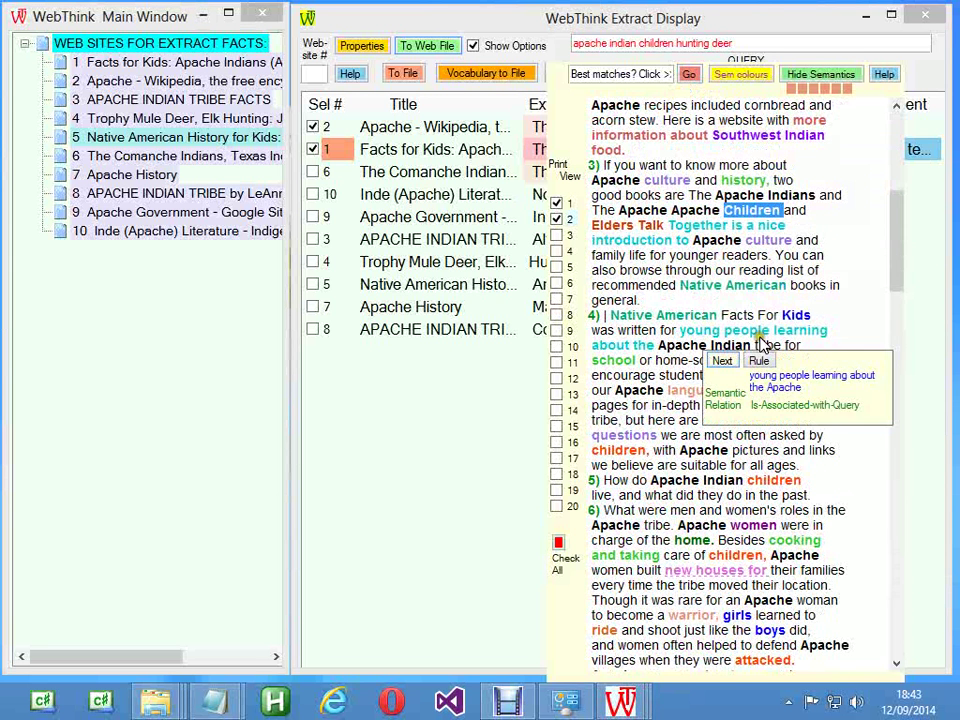